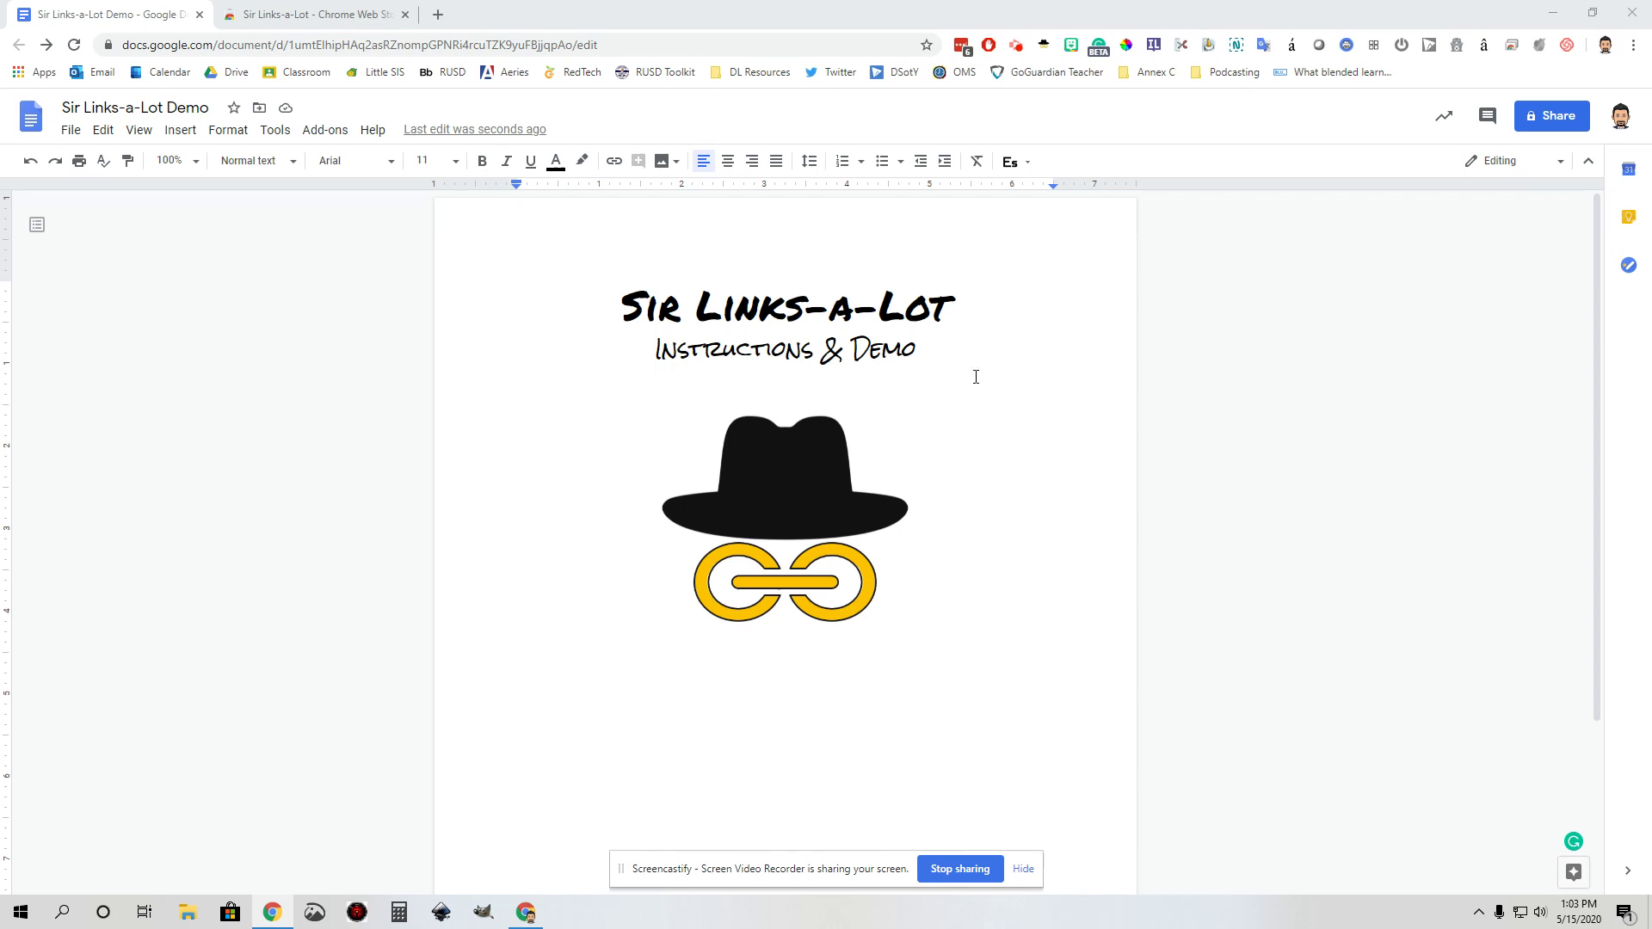
- Share the document as Viewer with anyone who has the link and copy that link
{"action": "left_click", "coordinate": [1534, 124]}
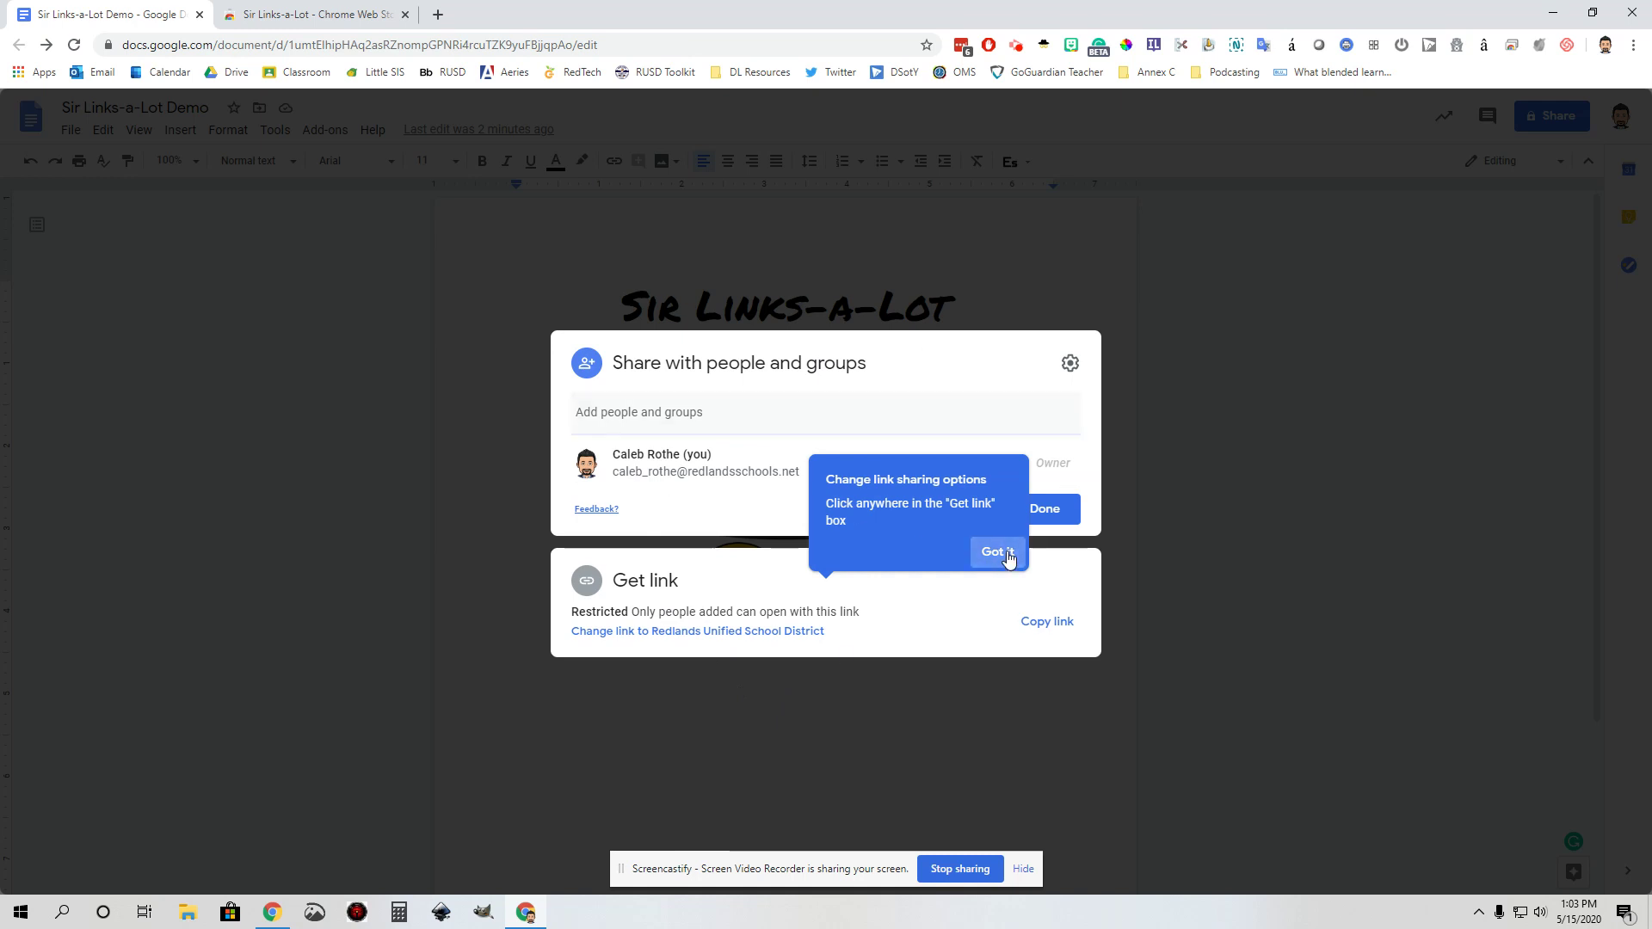
{"action": "left_click", "coordinate": [1003, 552]}
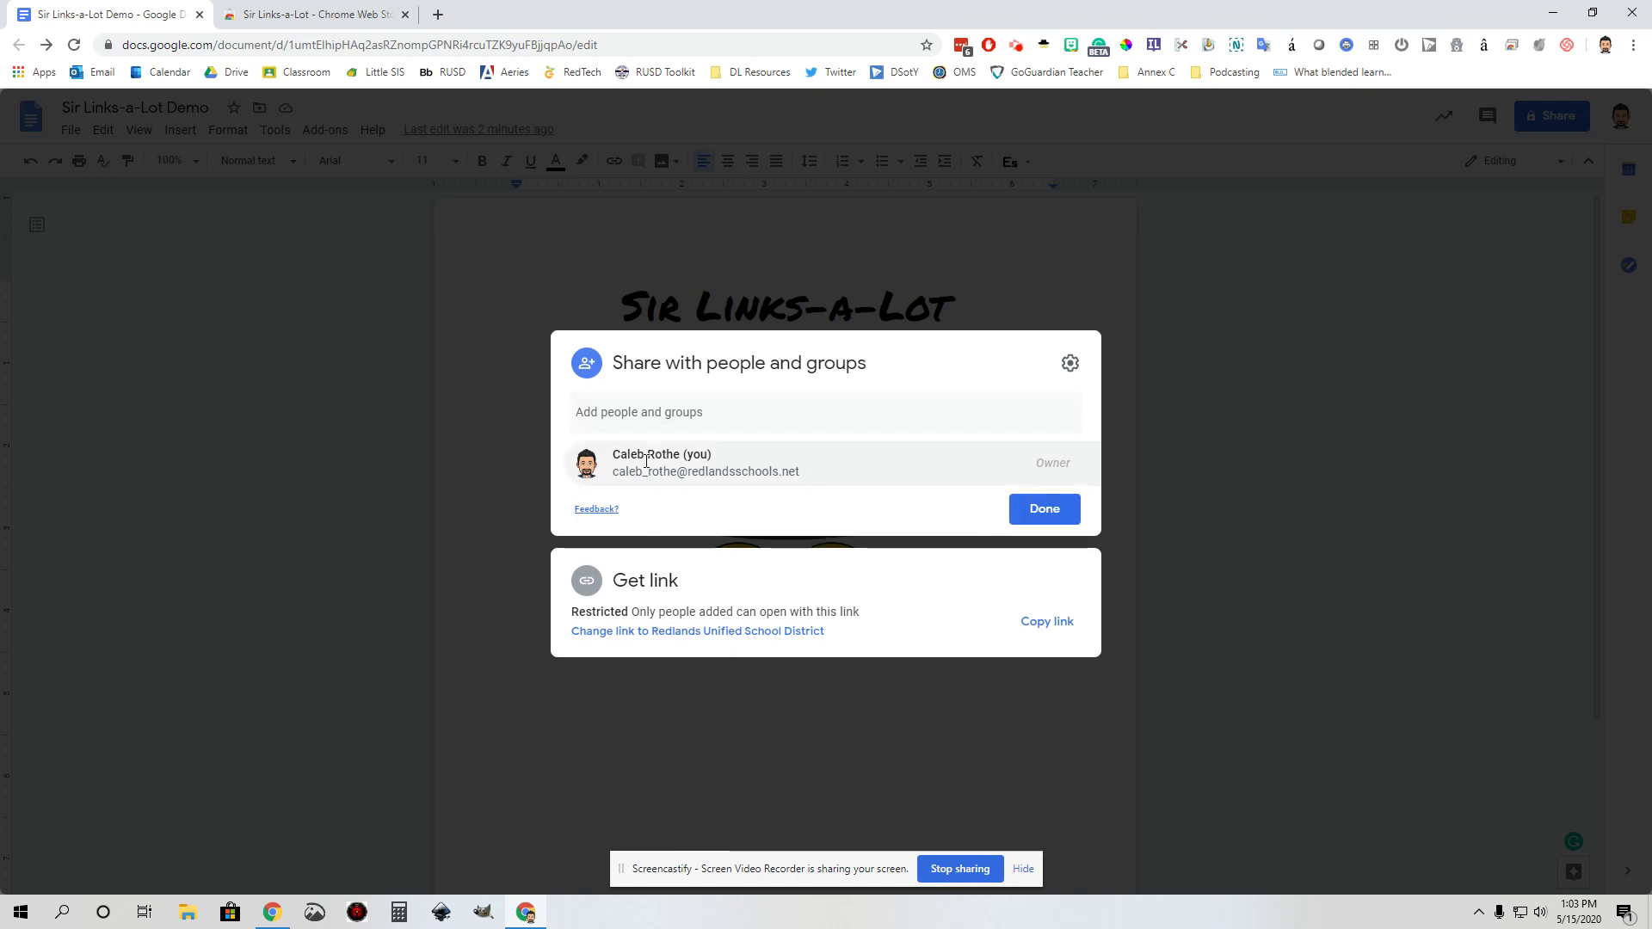
{"action": "left_click", "coordinate": [686, 635]}
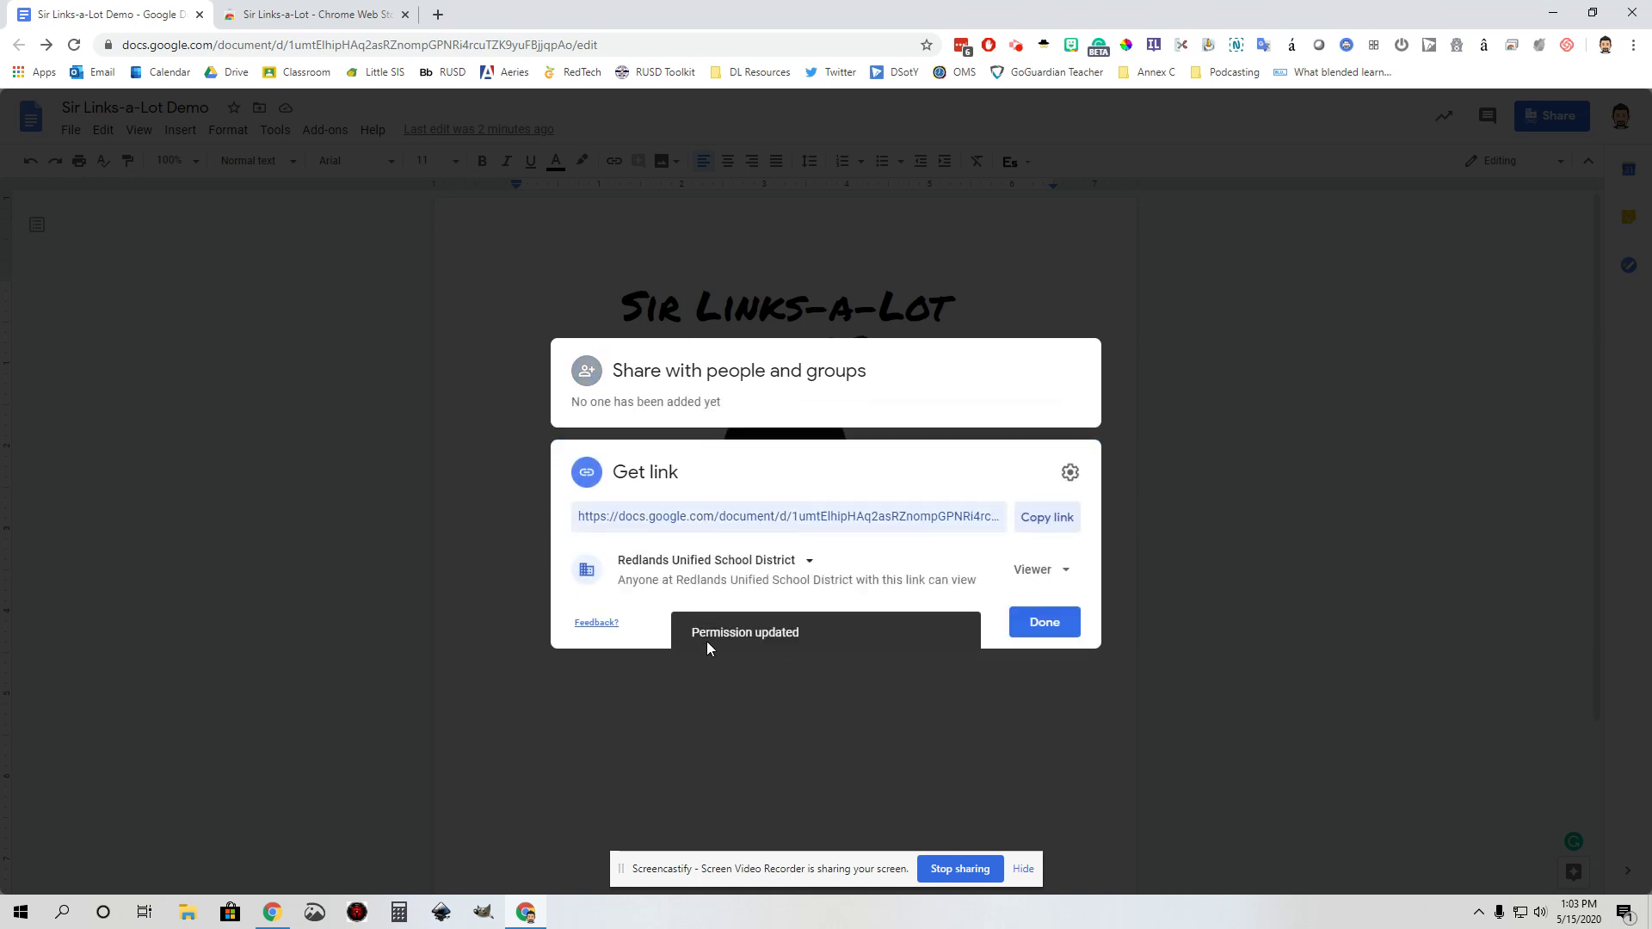
{"action": "left_click", "coordinate": [754, 564]}
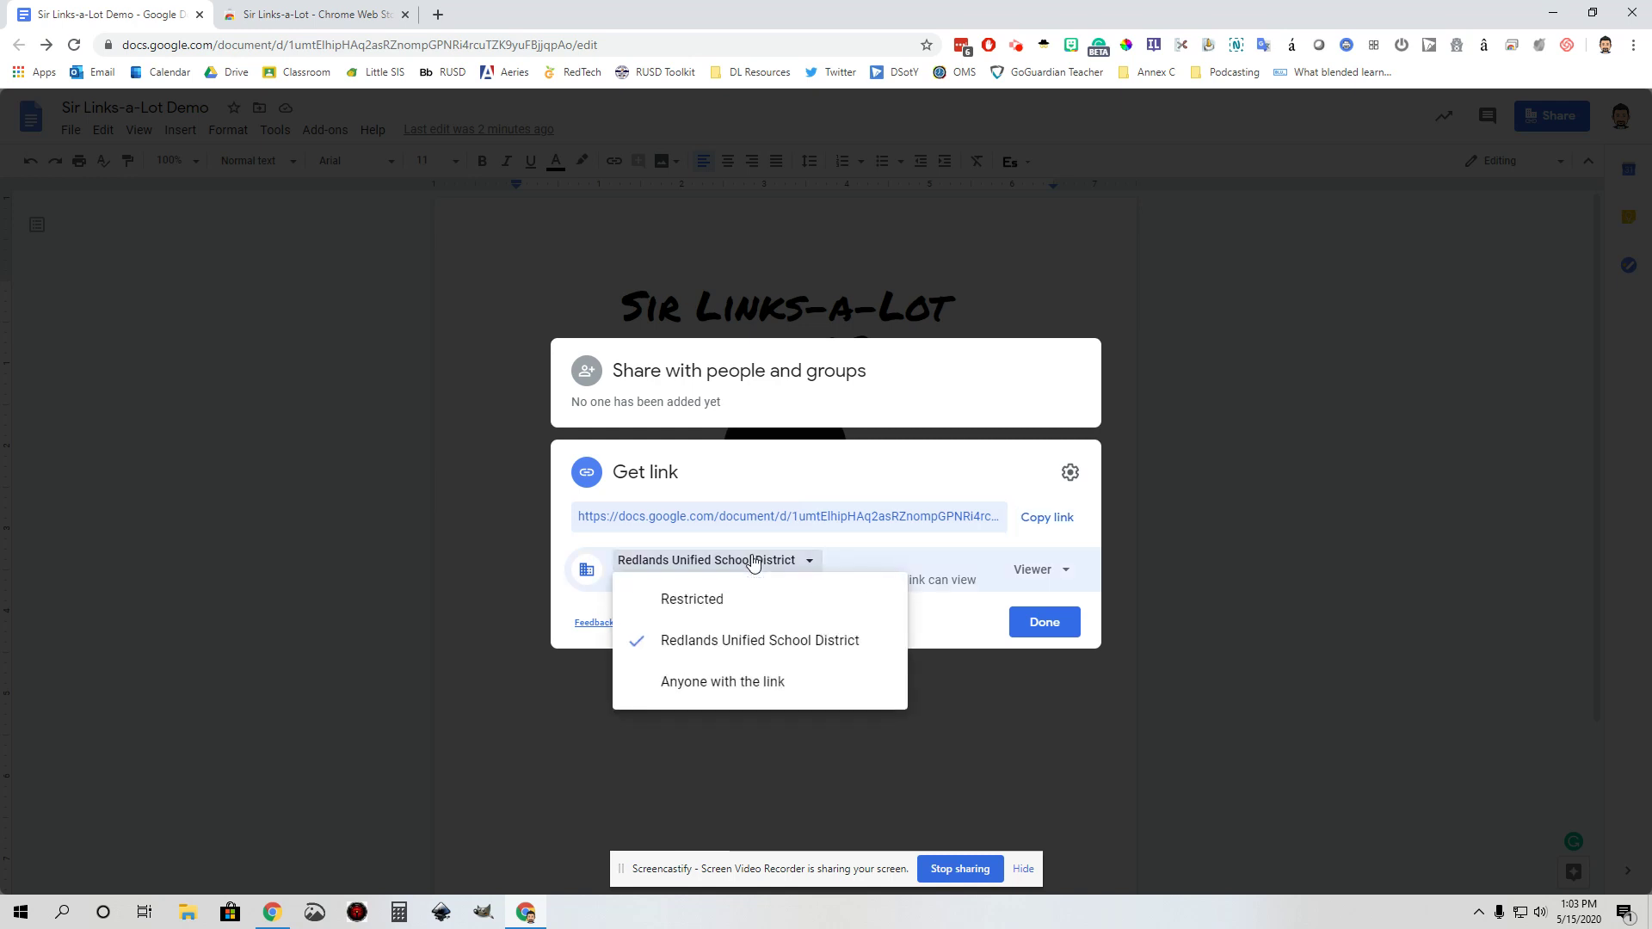
{"action": "left_click", "coordinate": [704, 685]}
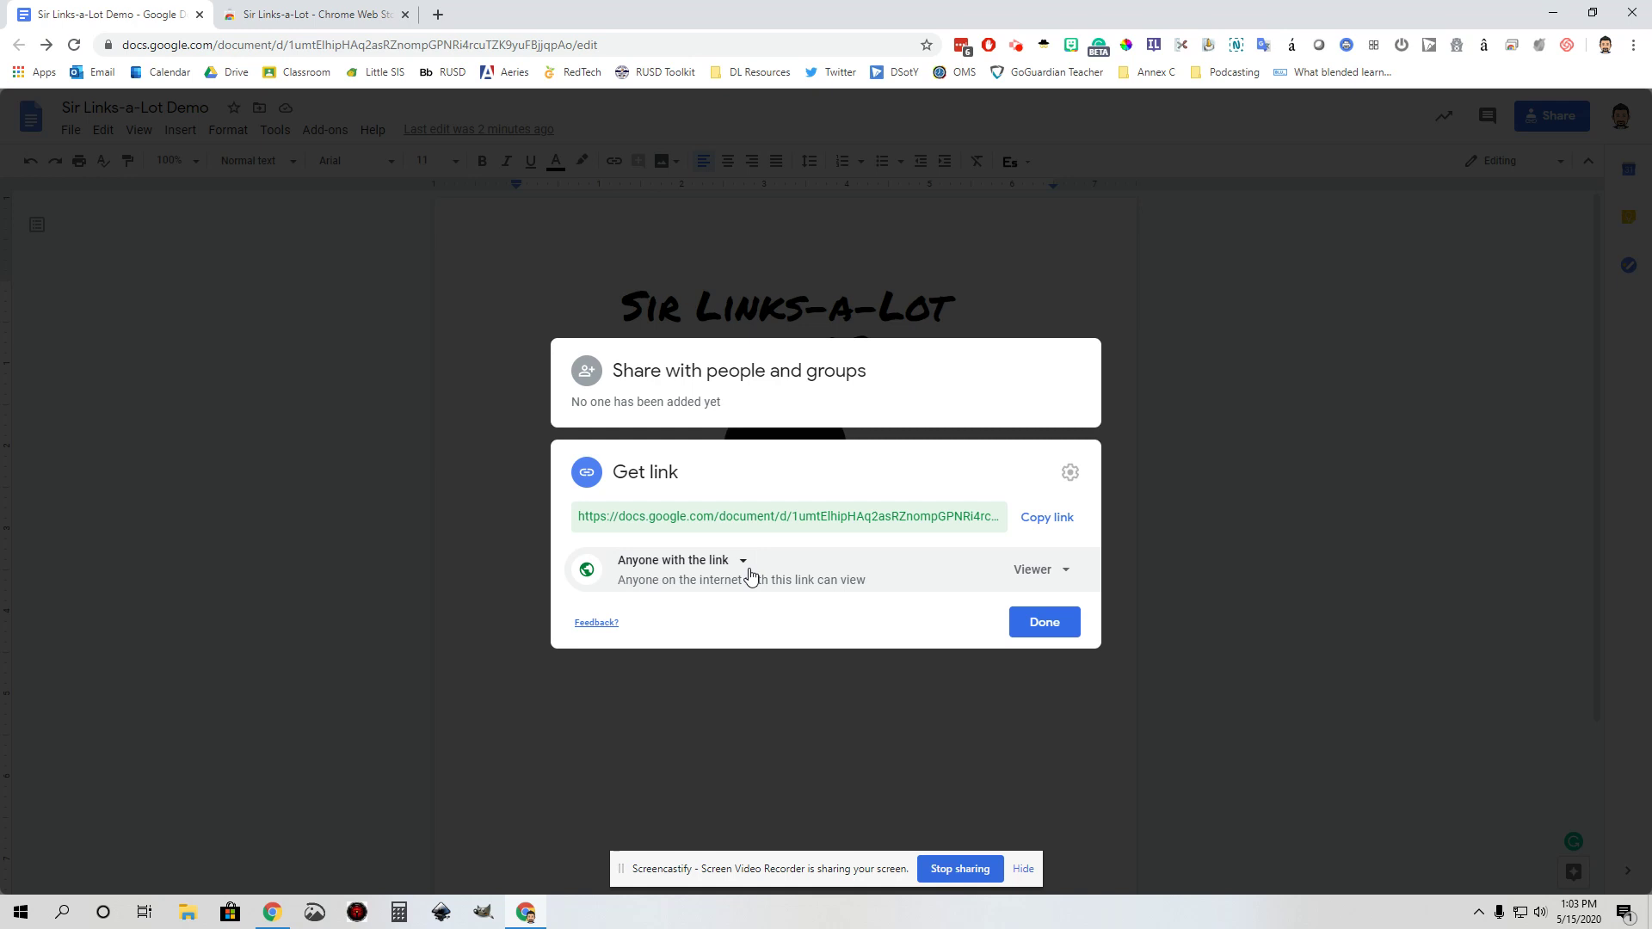
{"action": "left_click", "coordinate": [1037, 528]}
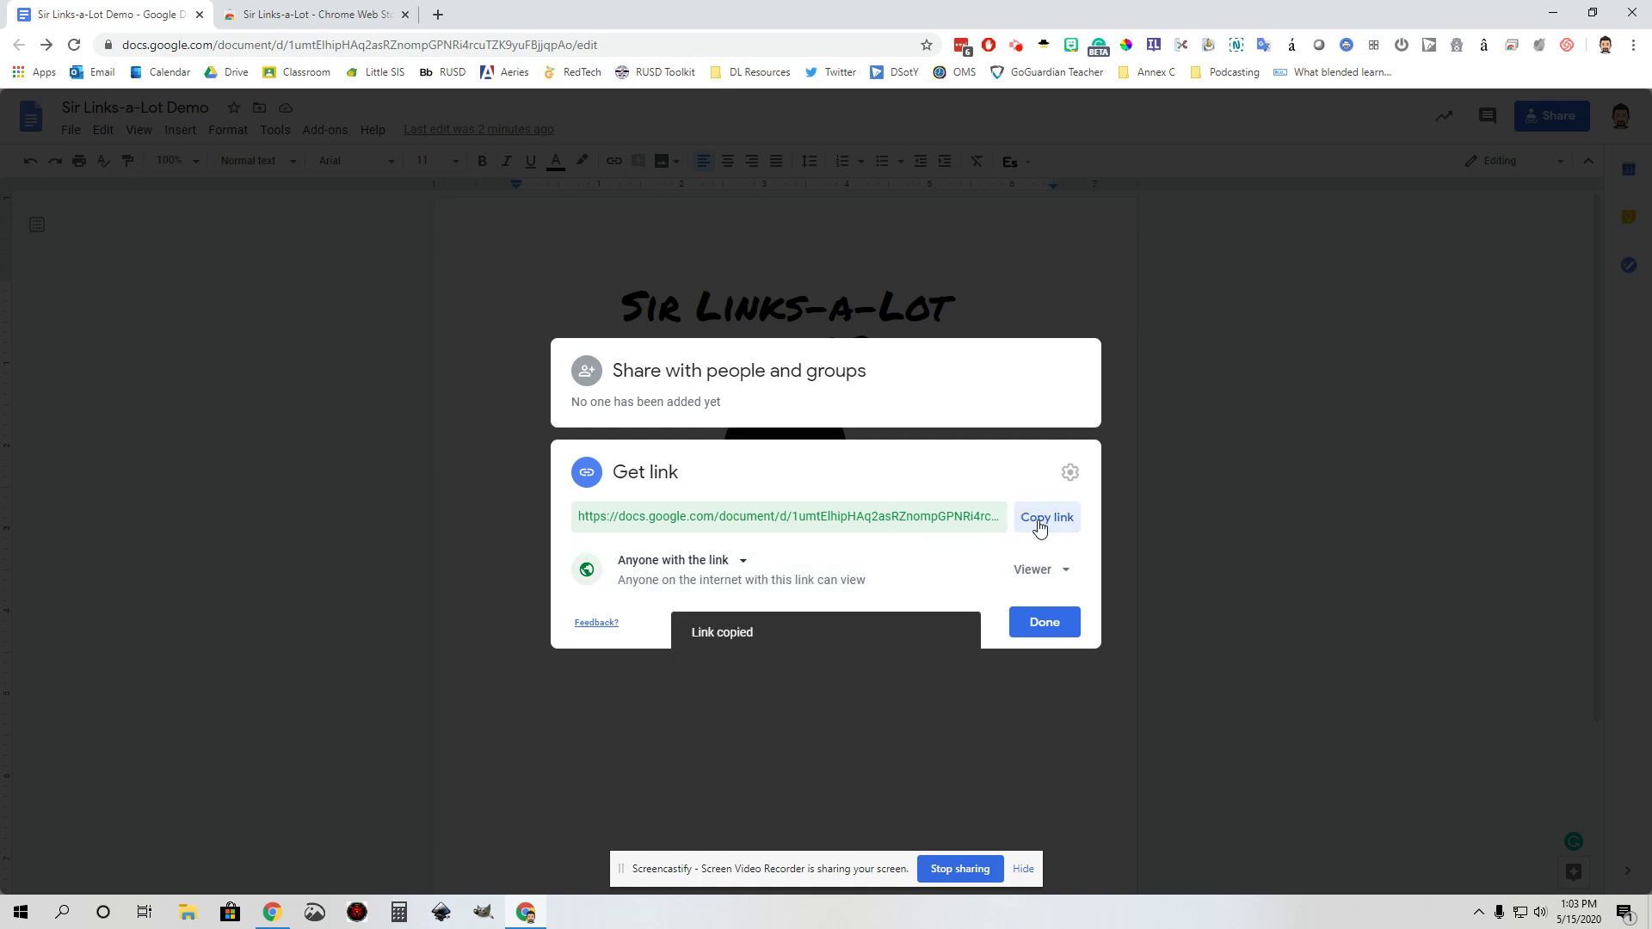
{"action": "left_click", "coordinate": [1044, 626]}
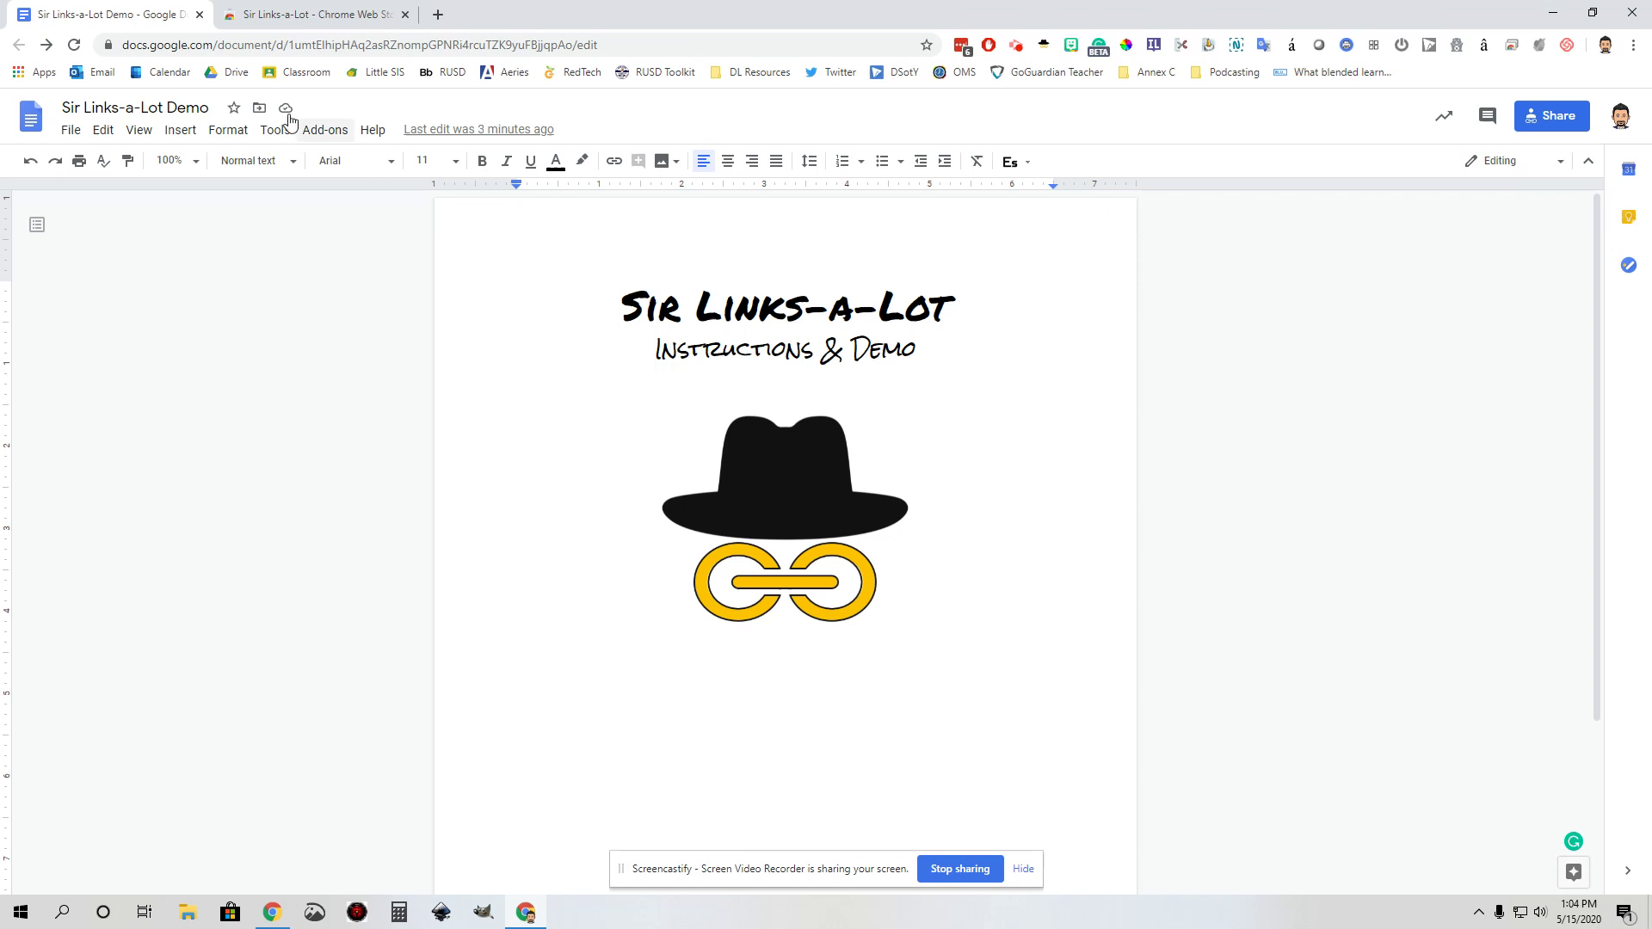
- Replace 'edit' with 'copy' at the end of the document URL and select the whole address
{"action": "left_click", "coordinate": [155, 44]}
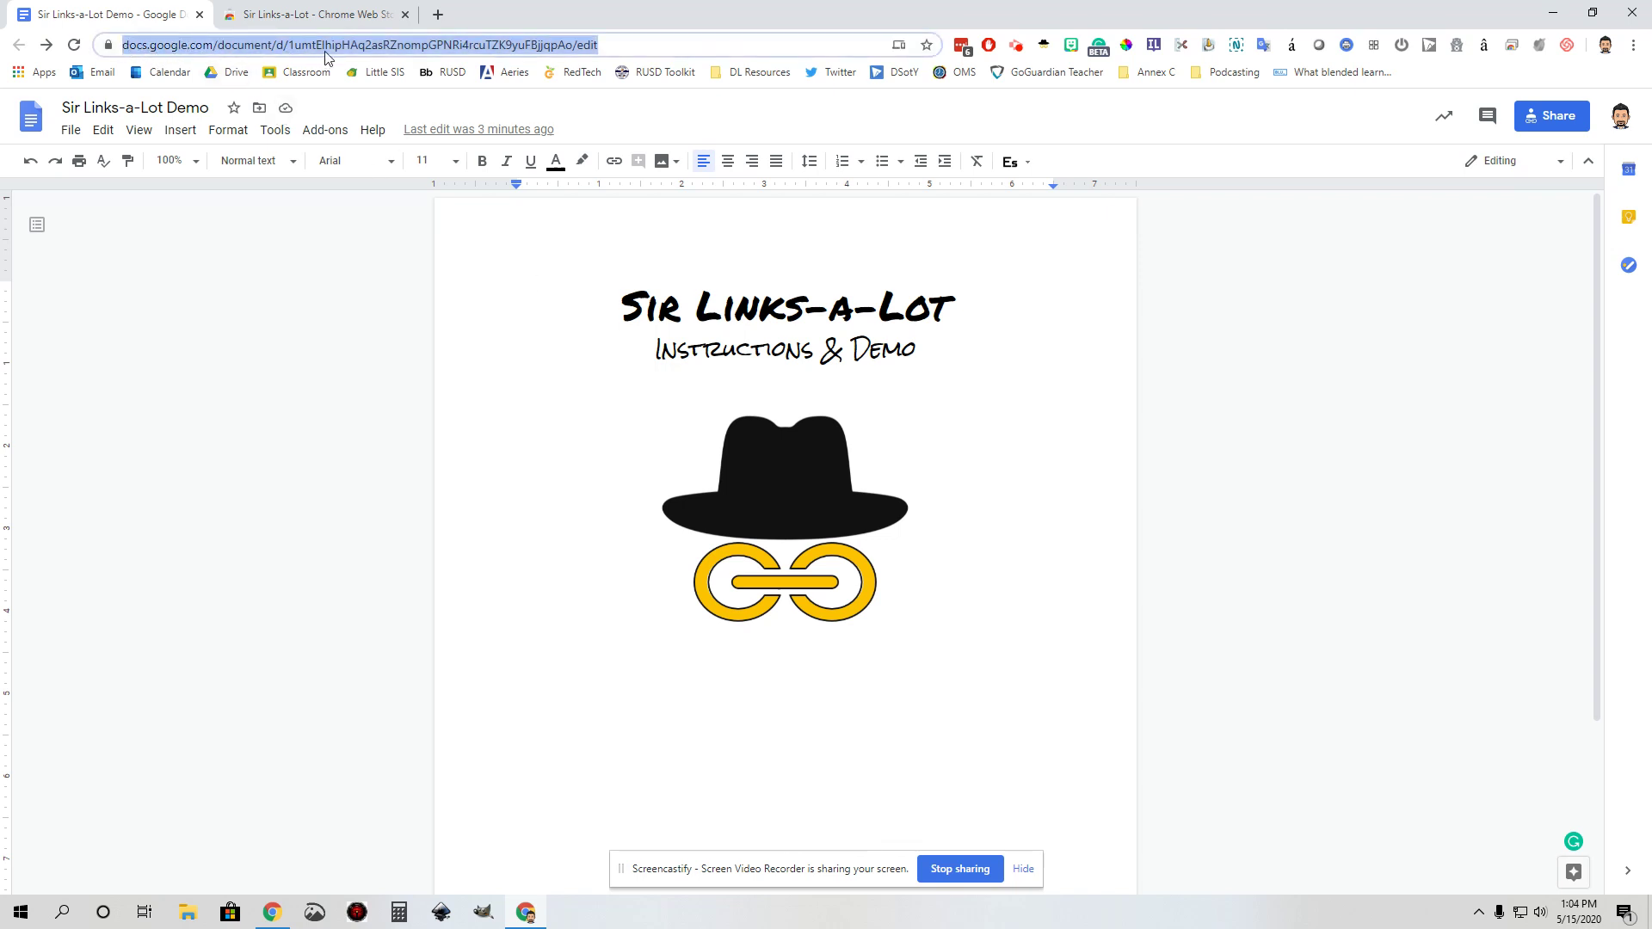
{"action": "left_click", "coordinate": [581, 49]}
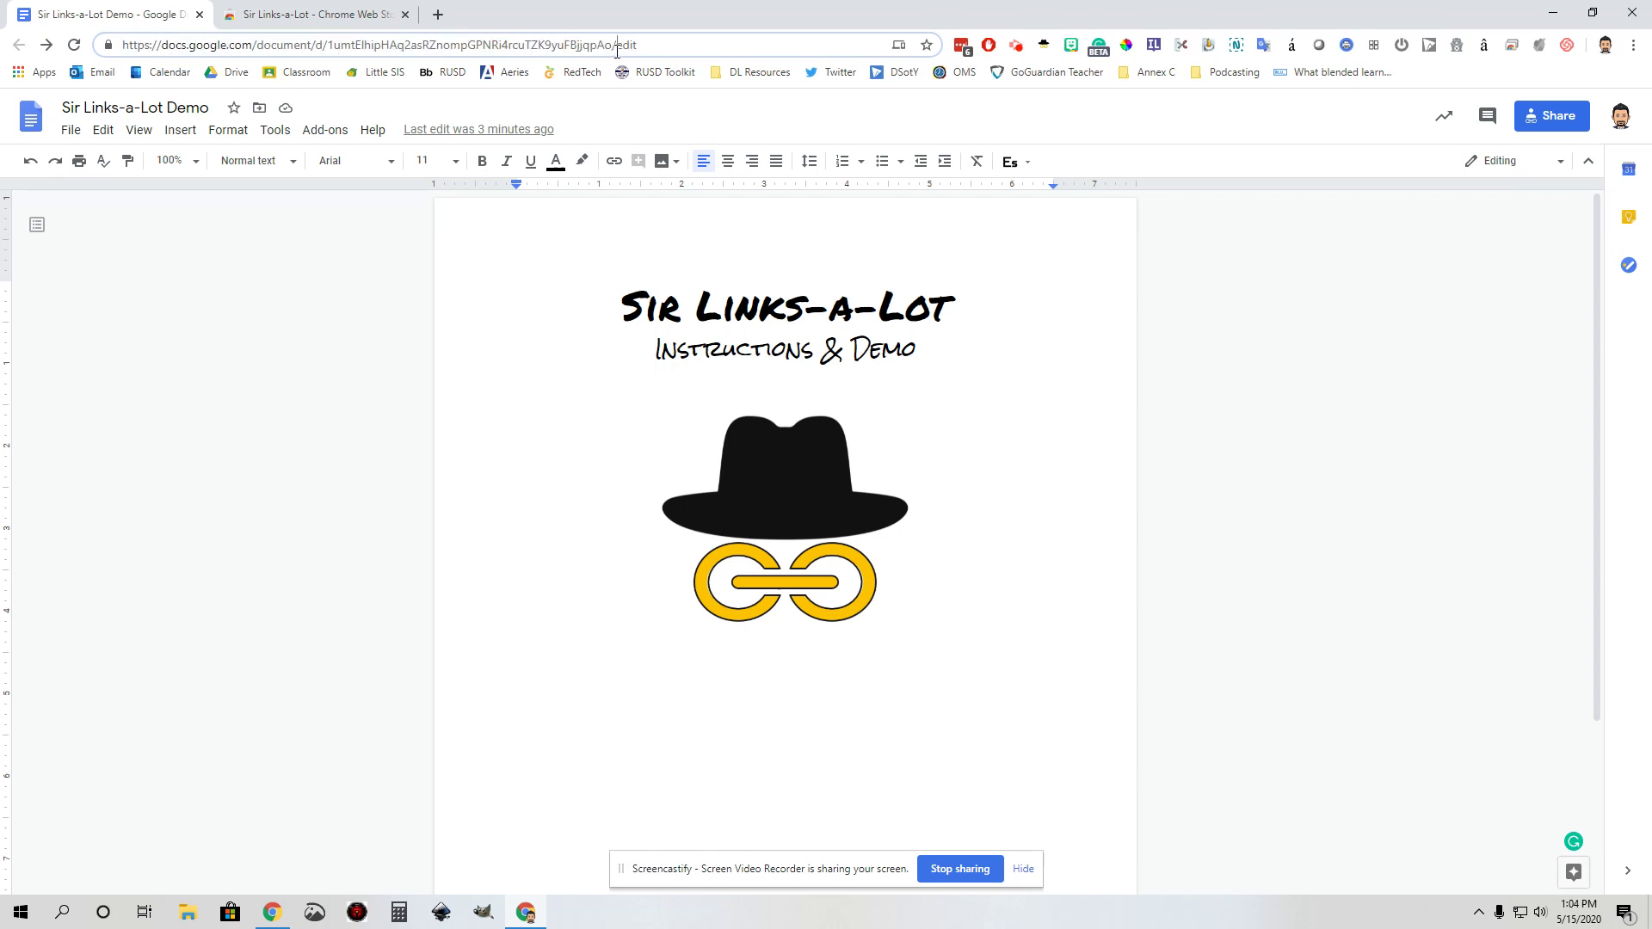
{"action": "double_click", "coordinate": [620, 47]}
{"action": "type", "text": "copy"}
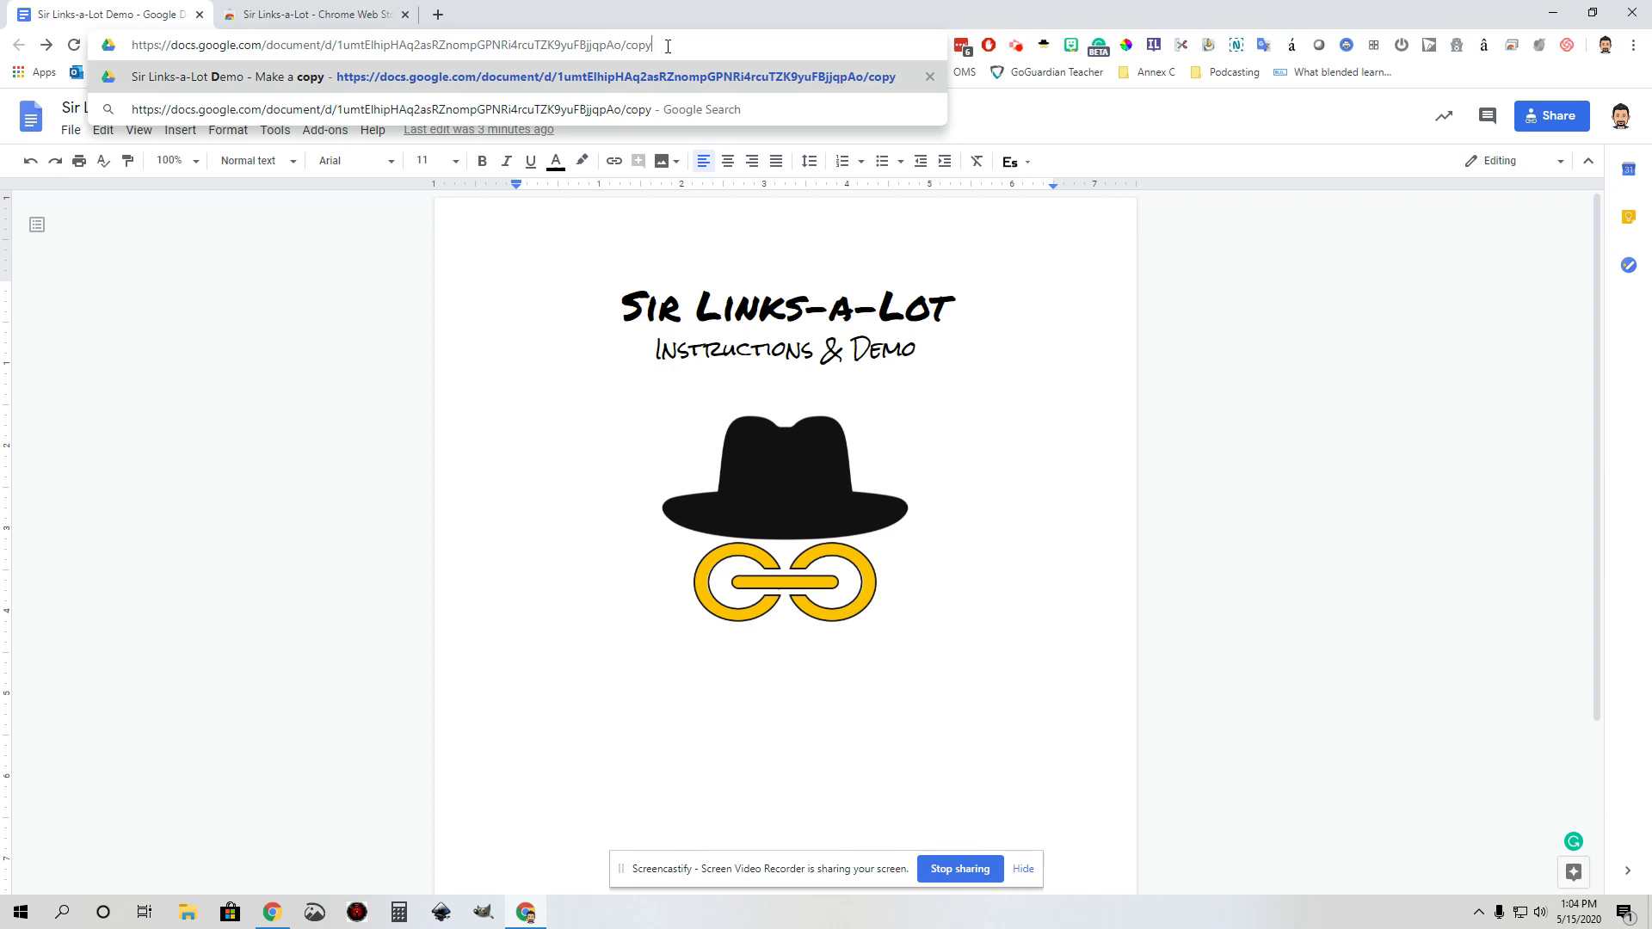
{"action": "left_click_drag", "start_coordinate": [668, 47], "coordinate": [125, 49]}
{"action": "key", "text": "ctrl+c"}
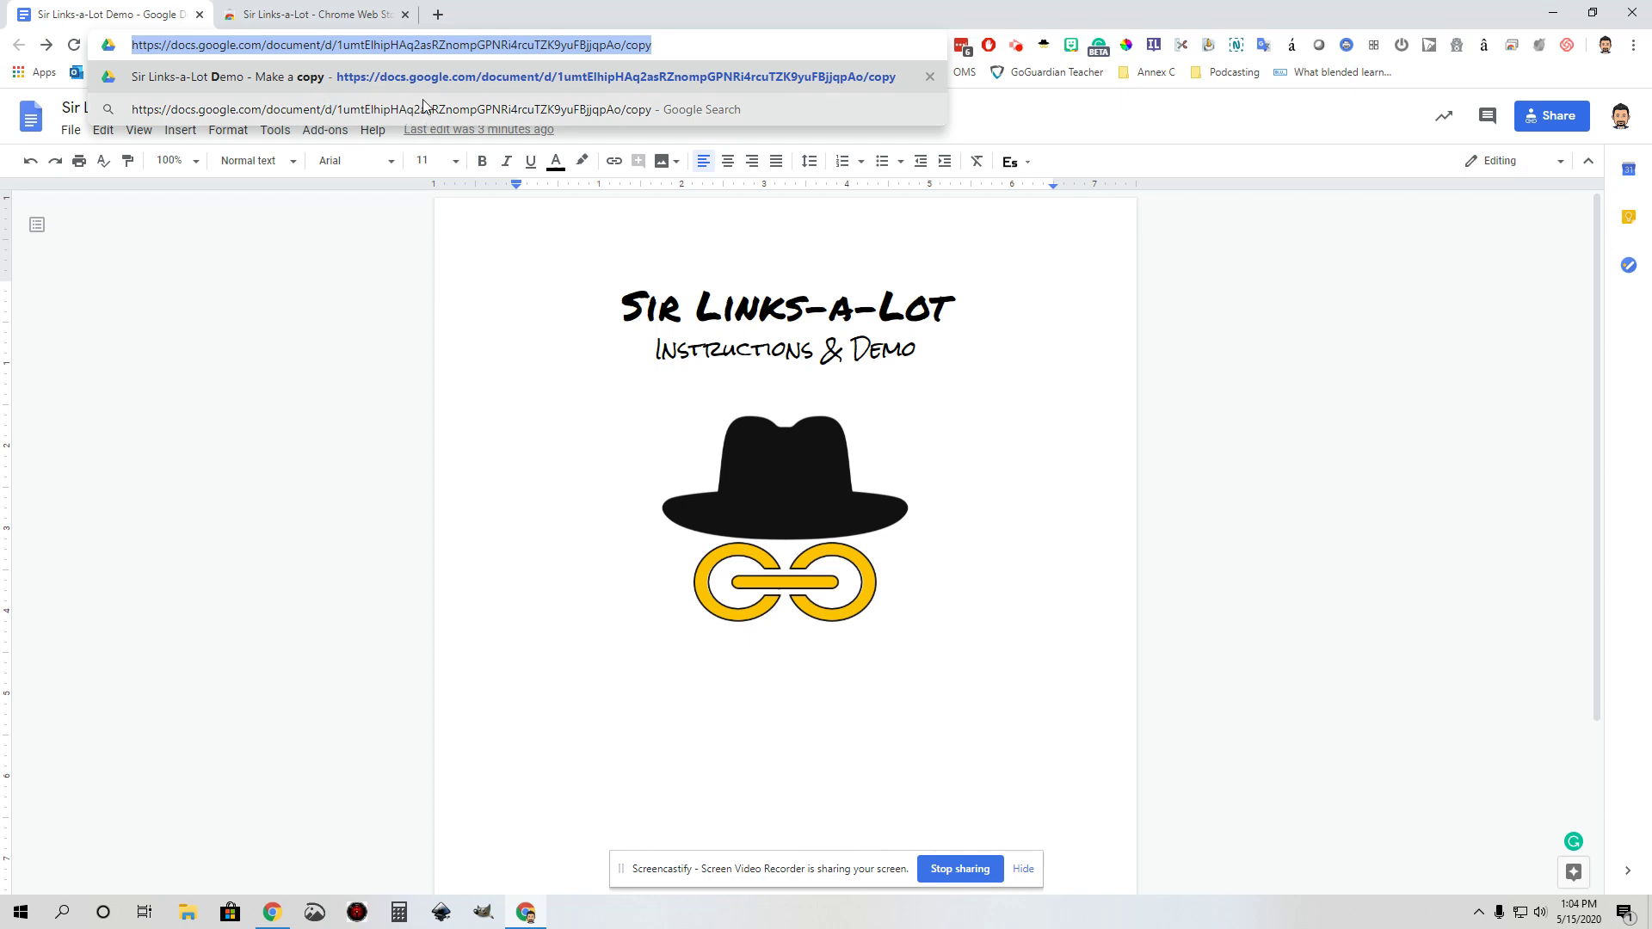
- Paste the copied /copy URL into a new tab and load it
{"action": "left_click", "coordinate": [437, 19]}
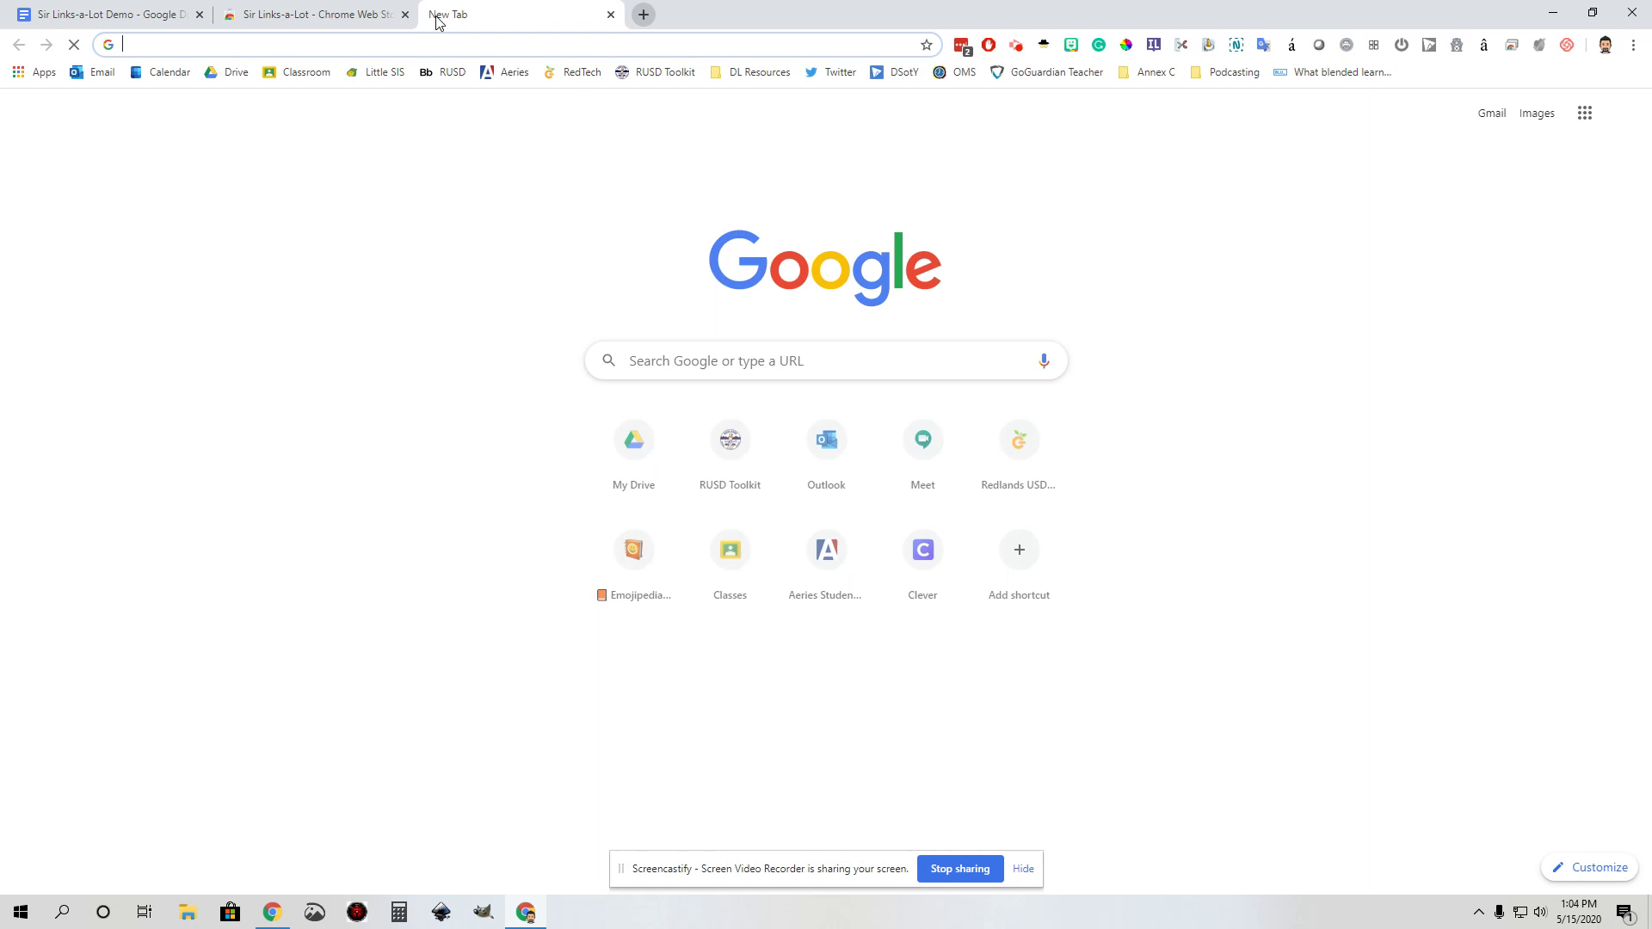
{"action": "left_click", "coordinate": [399, 51]}
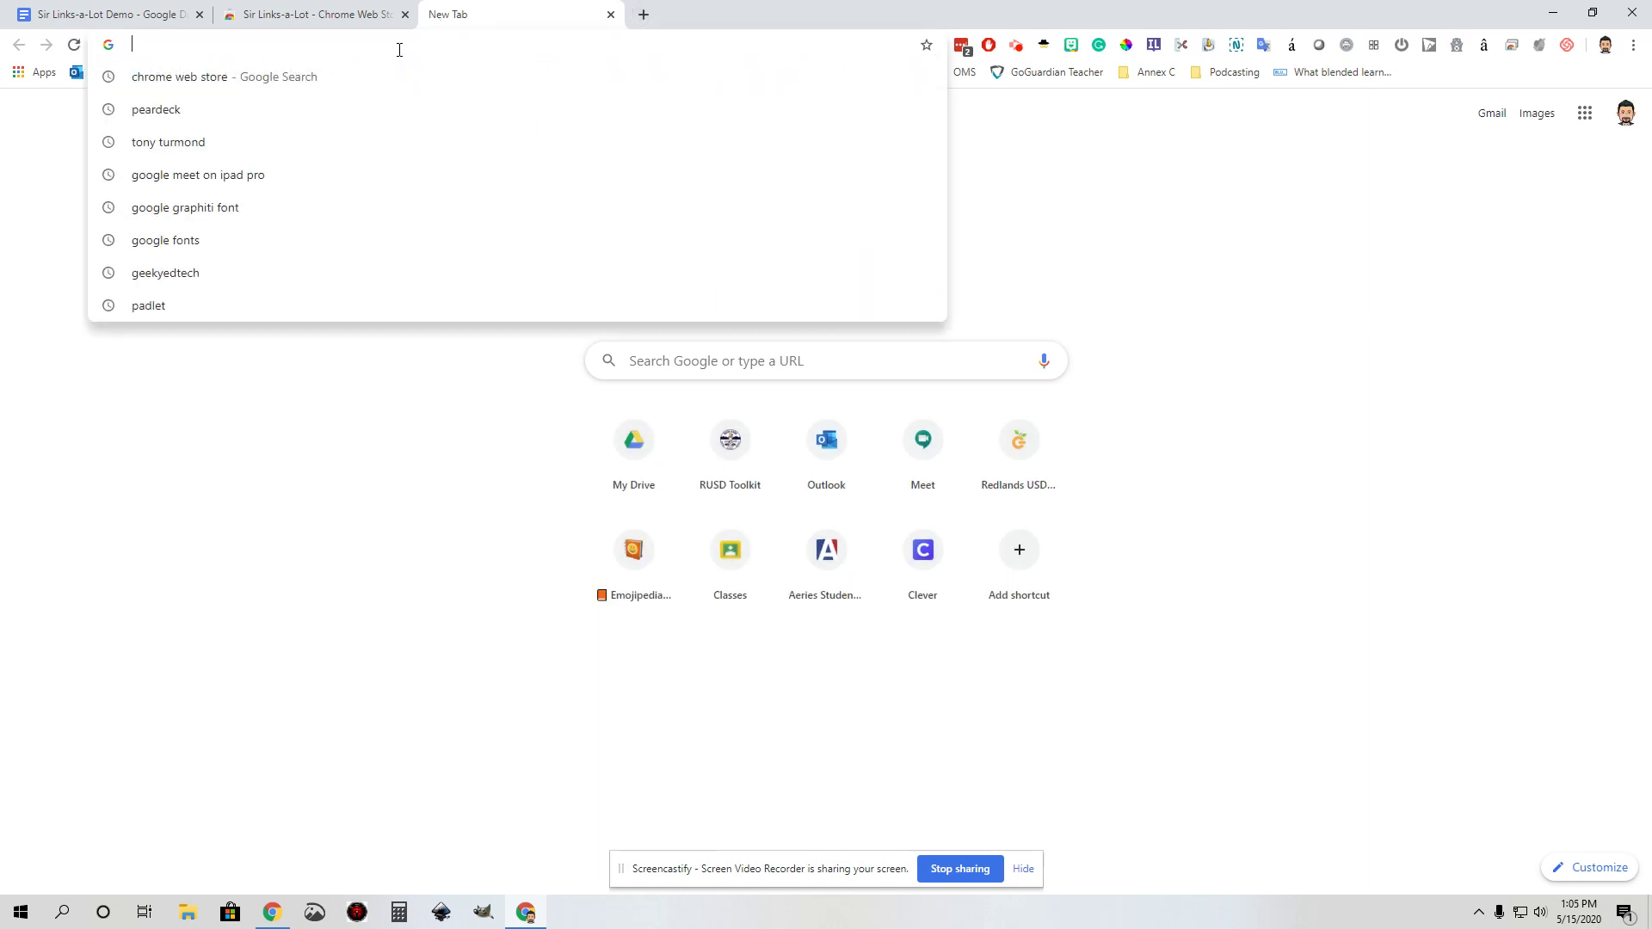
{"action": "key", "text": "ctrl+v"}
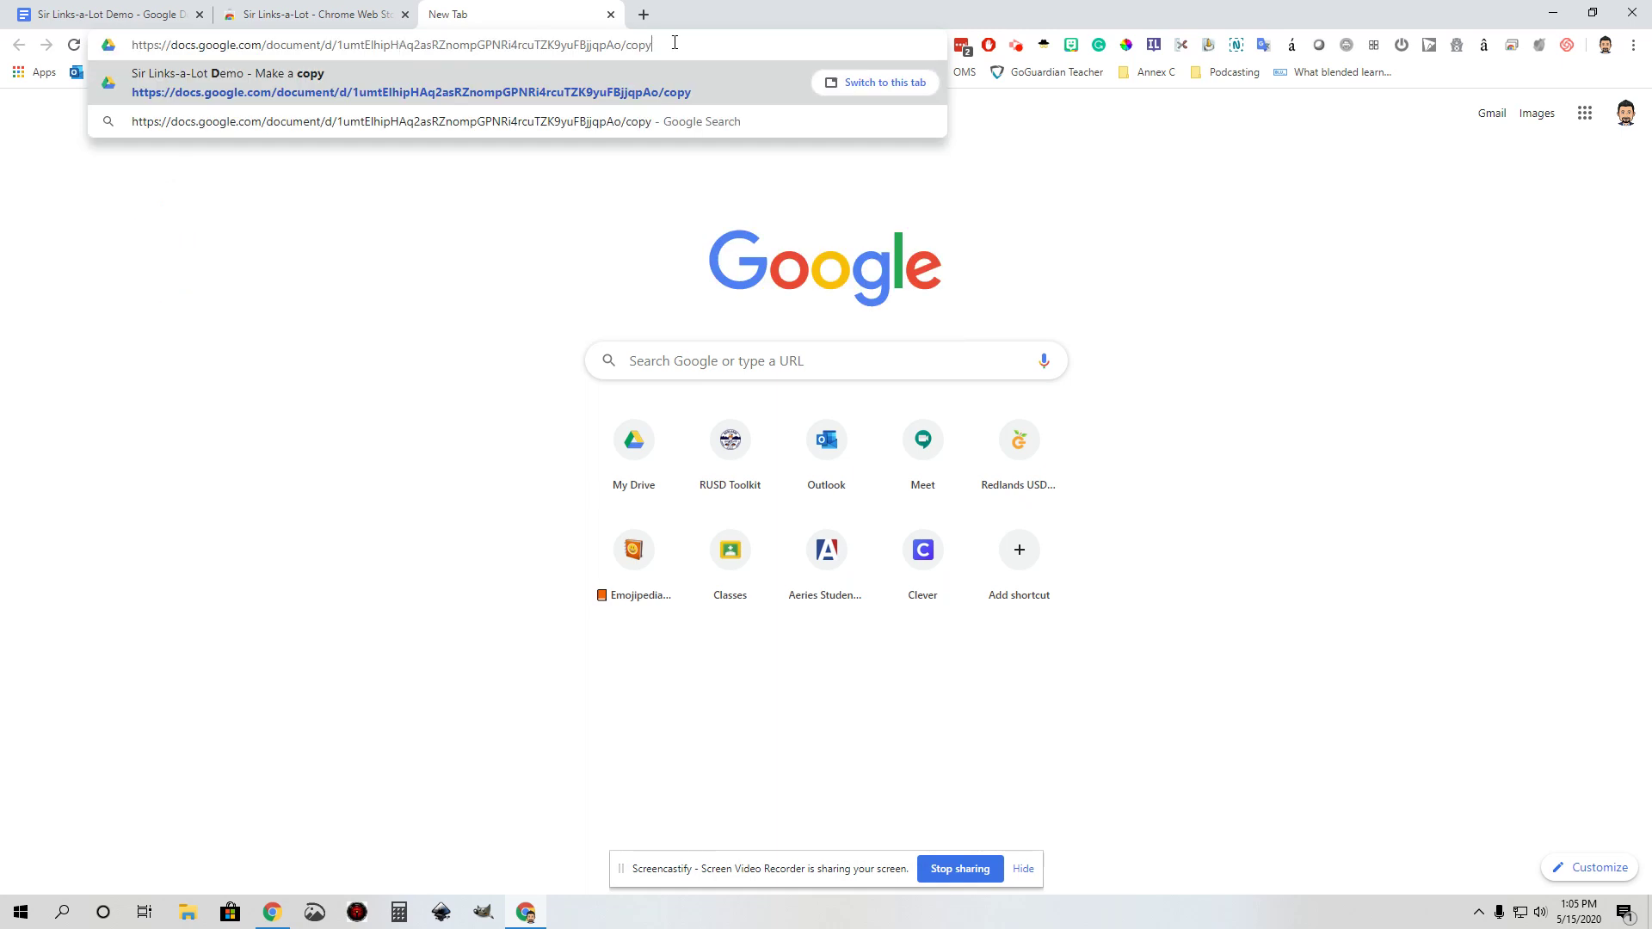
{"action": "key", "text": "Return"}
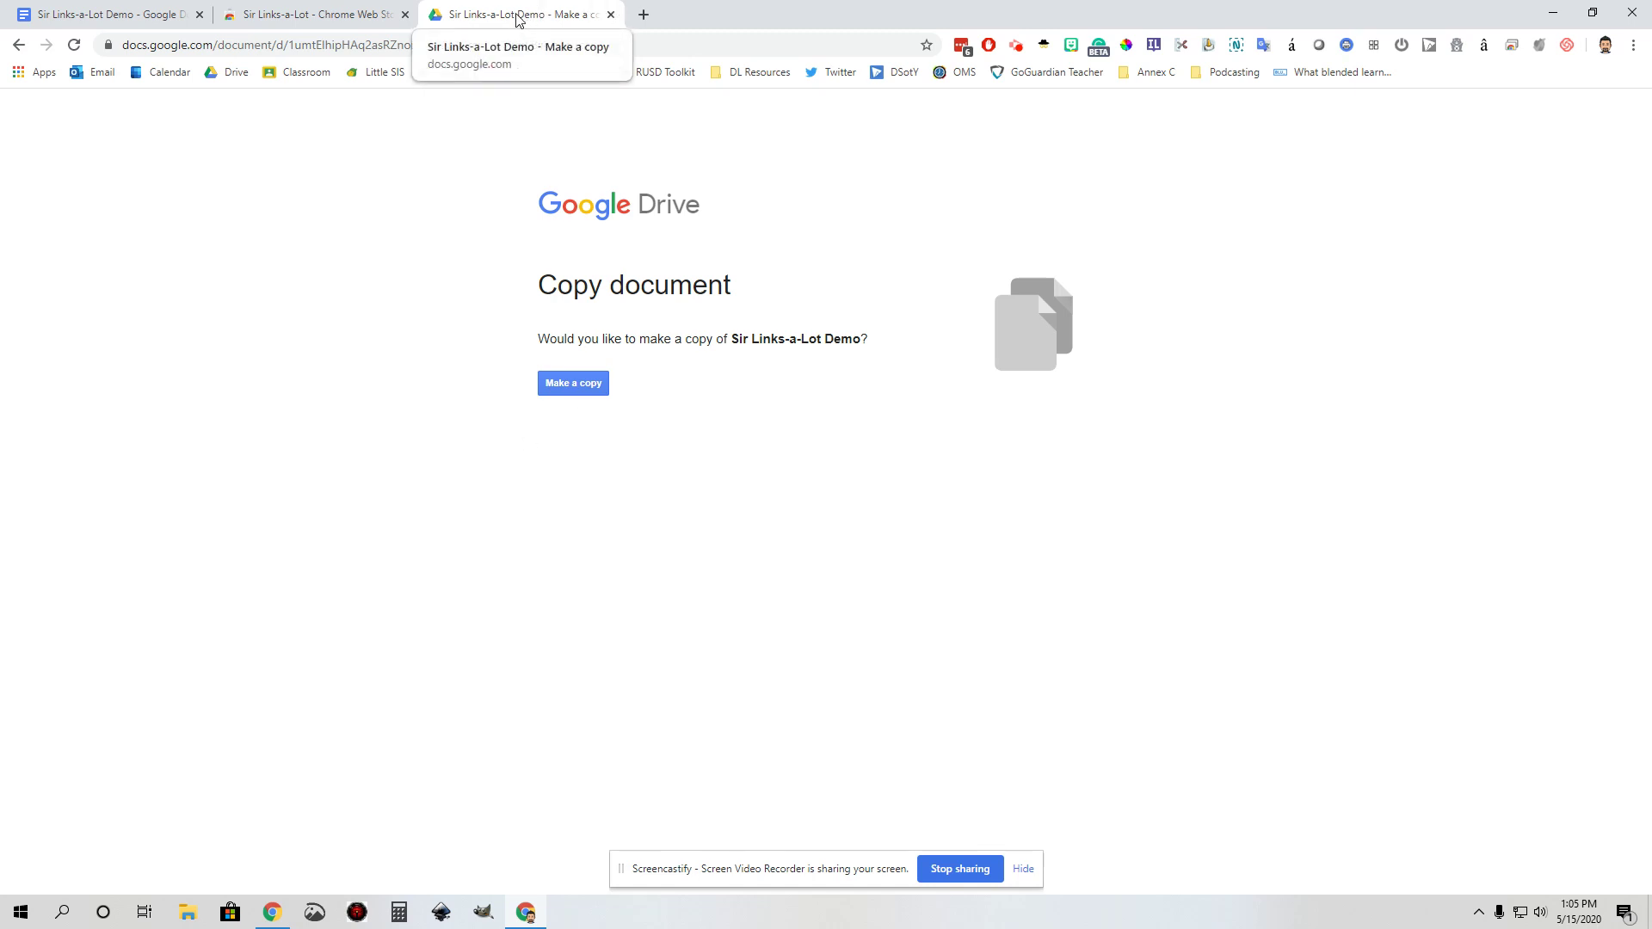
- Close the 'Make a copy' tab and deselect the address bar text on the demo document
{"action": "left_click", "coordinate": [611, 15]}
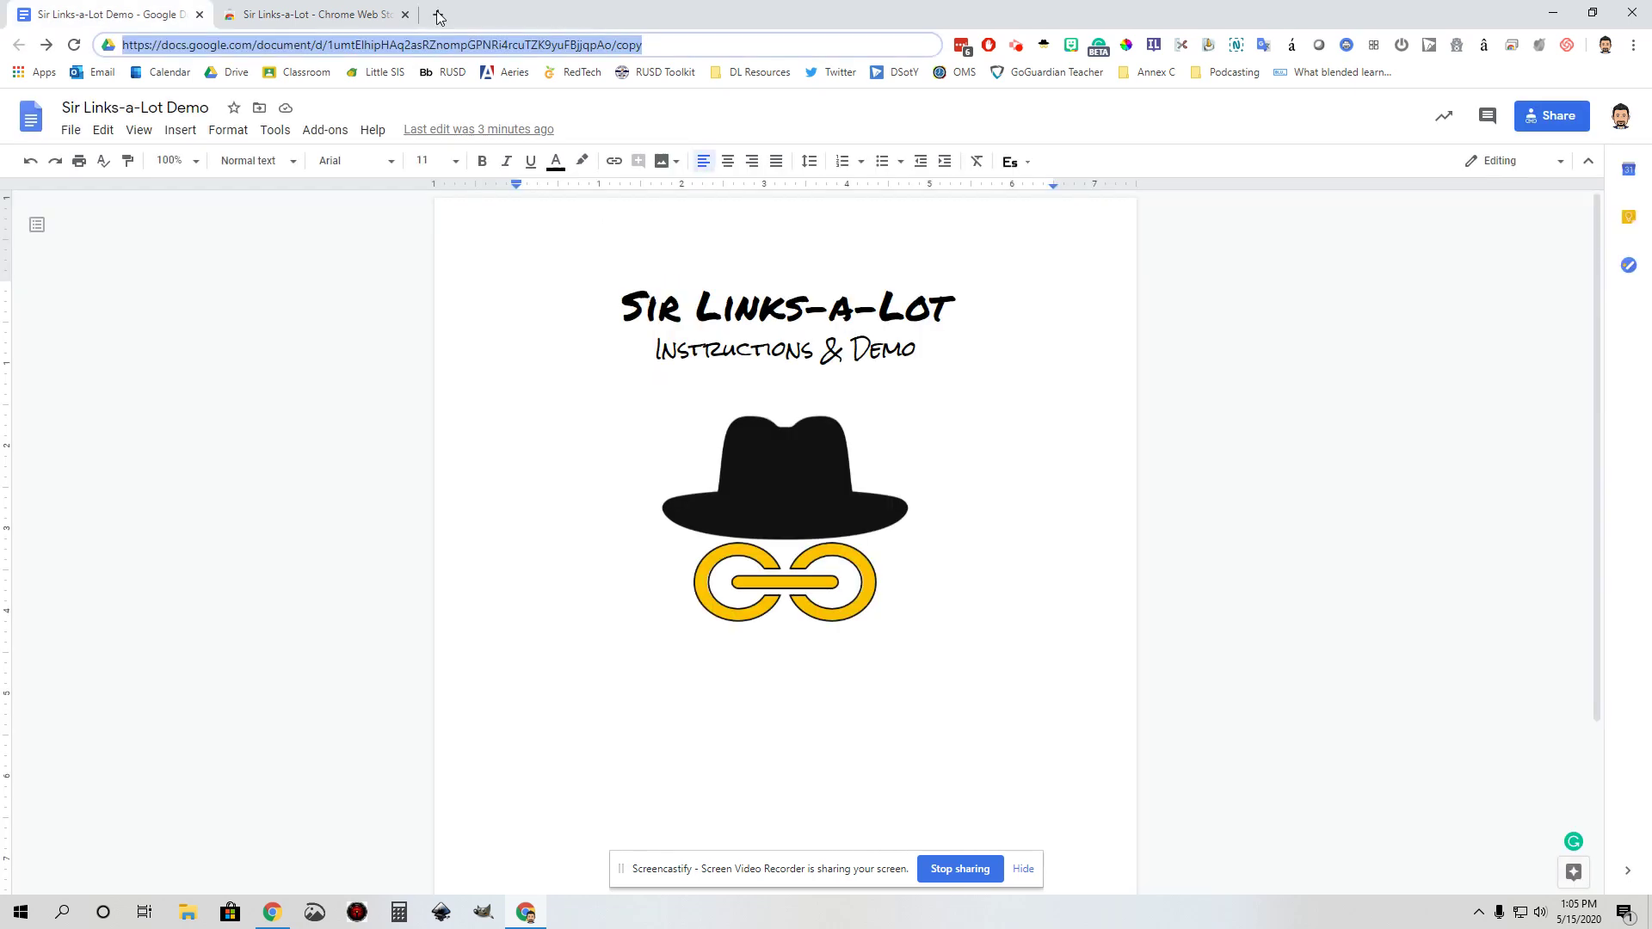
{"action": "left_click", "coordinate": [656, 43]}
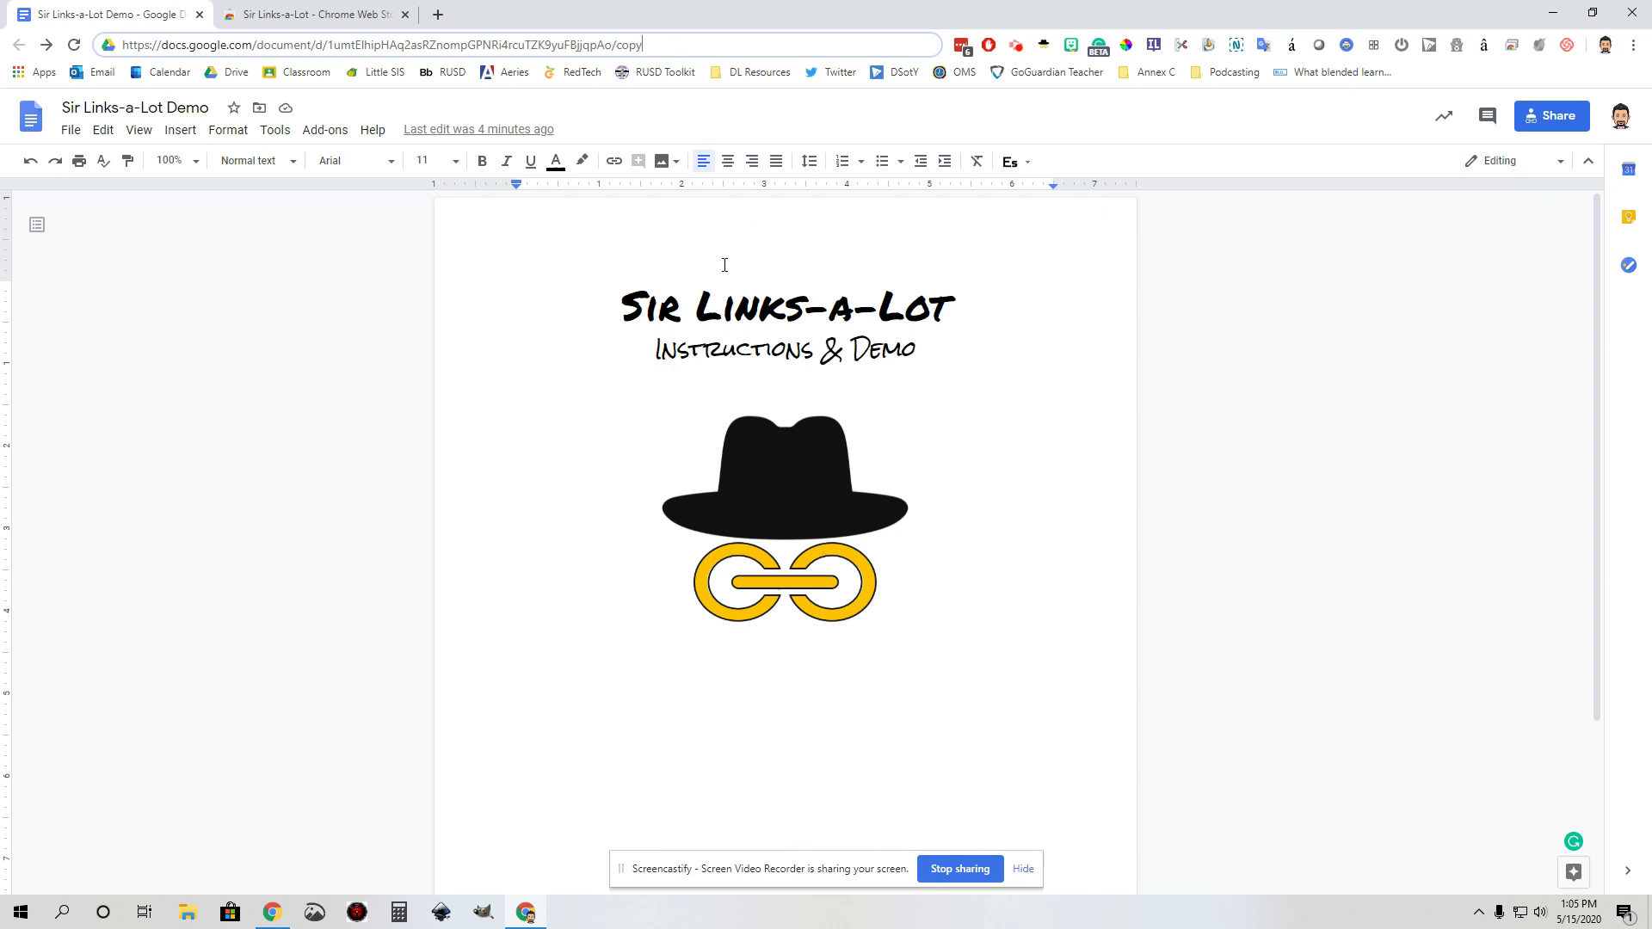
{"action": "left_click", "coordinate": [320, 15]}
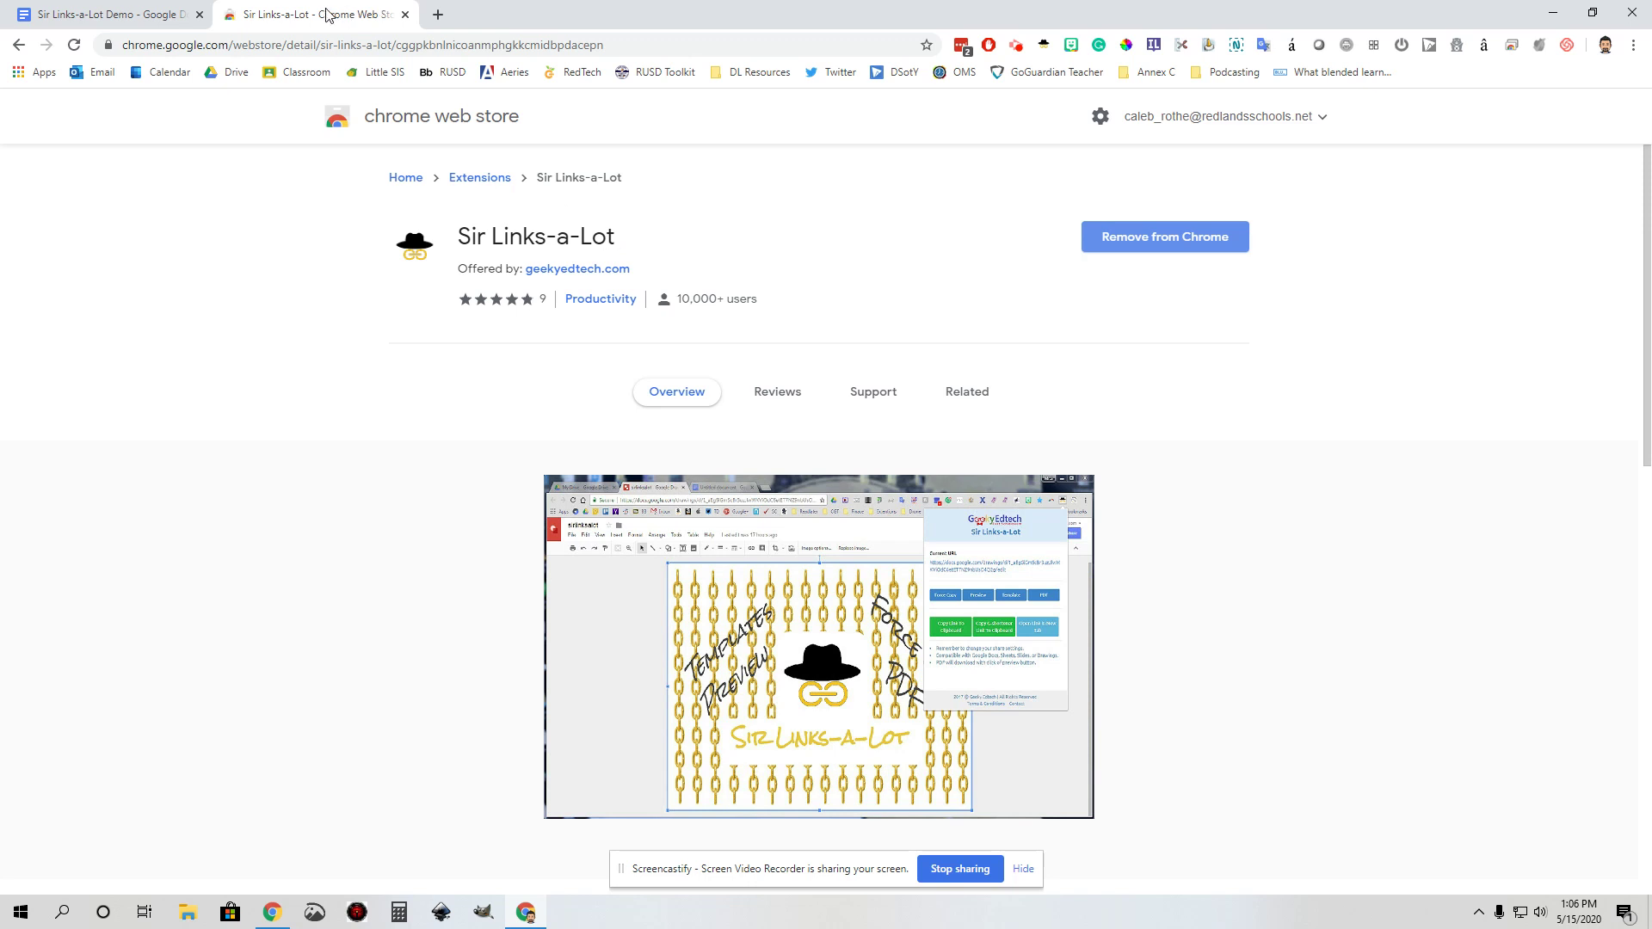
{"action": "left_click", "coordinate": [103, 14]}
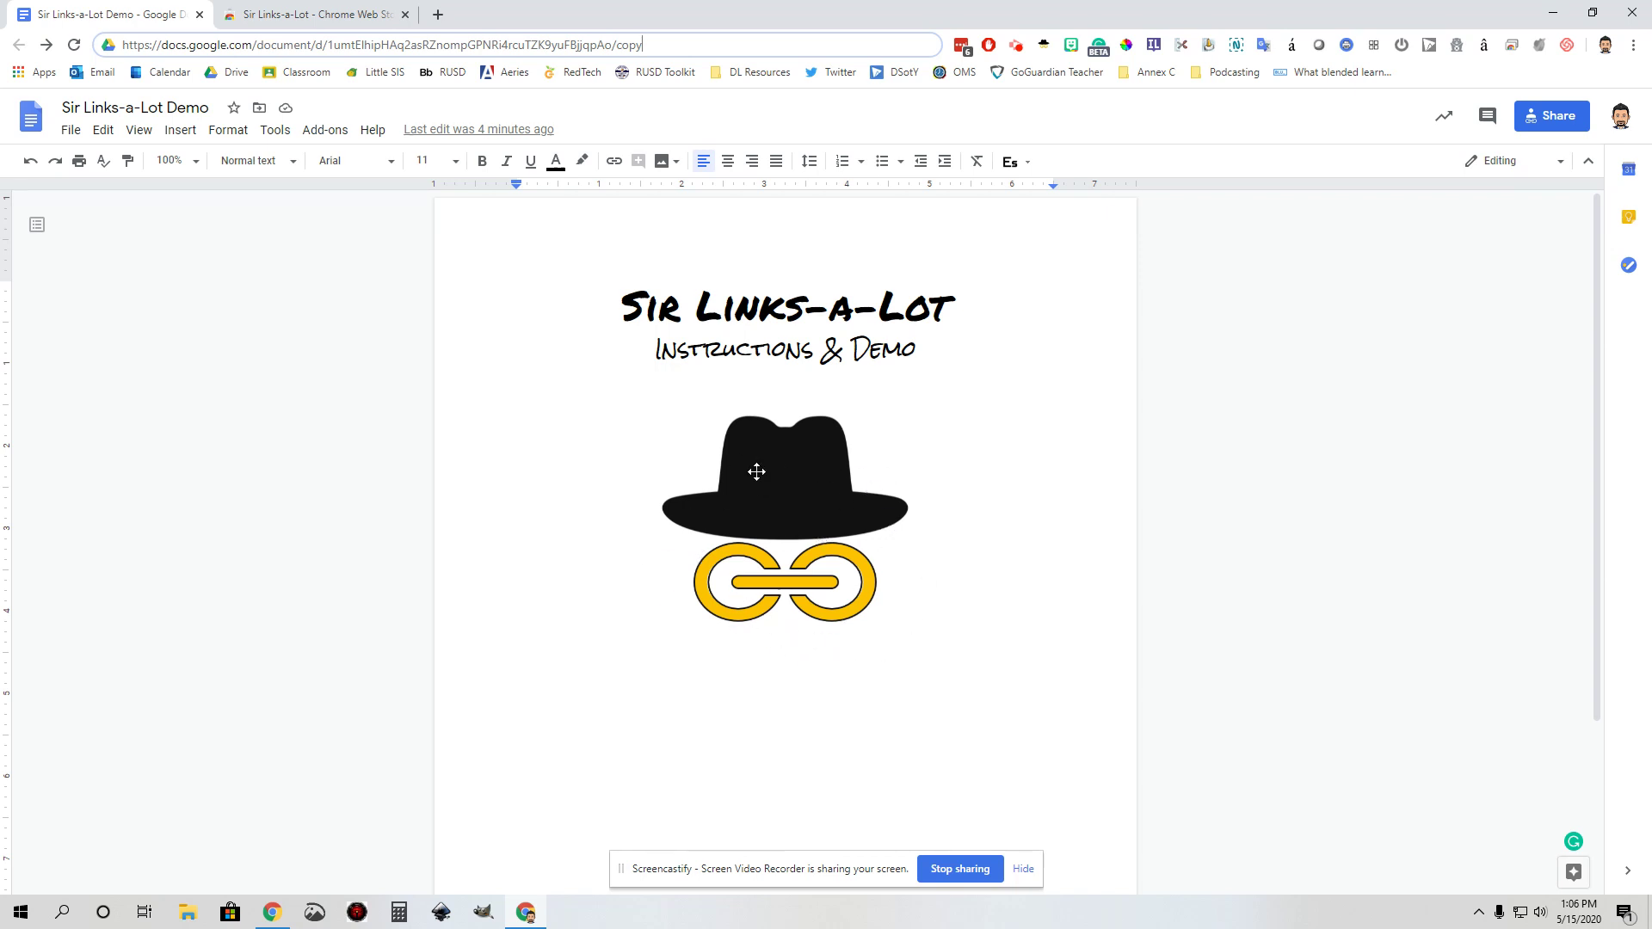
- In the Sir Links-a-Lot popup, convert the link to Force Copy, then to Preview
{"action": "left_click", "coordinate": [1044, 48]}
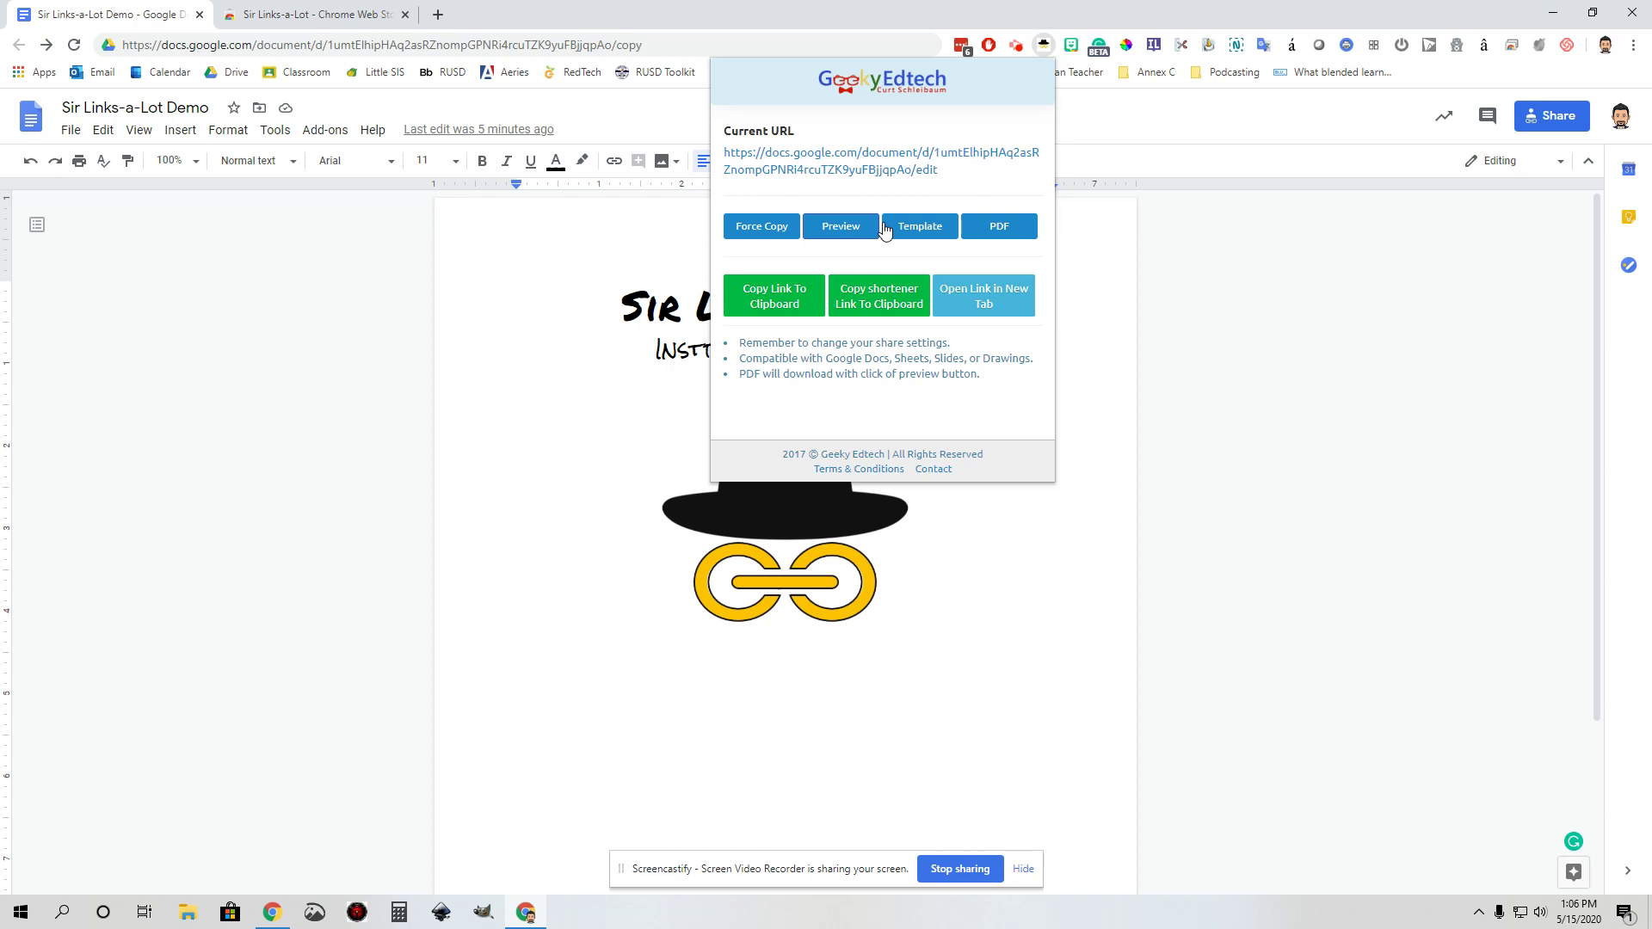
{"action": "left_click", "coordinate": [759, 234]}
{"action": "left_click", "coordinate": [838, 233]}
- Switch the link to Template (via PDF), then copy the full and shortened links
{"action": "left_click", "coordinate": [917, 233]}
{"action": "left_click", "coordinate": [1003, 235]}
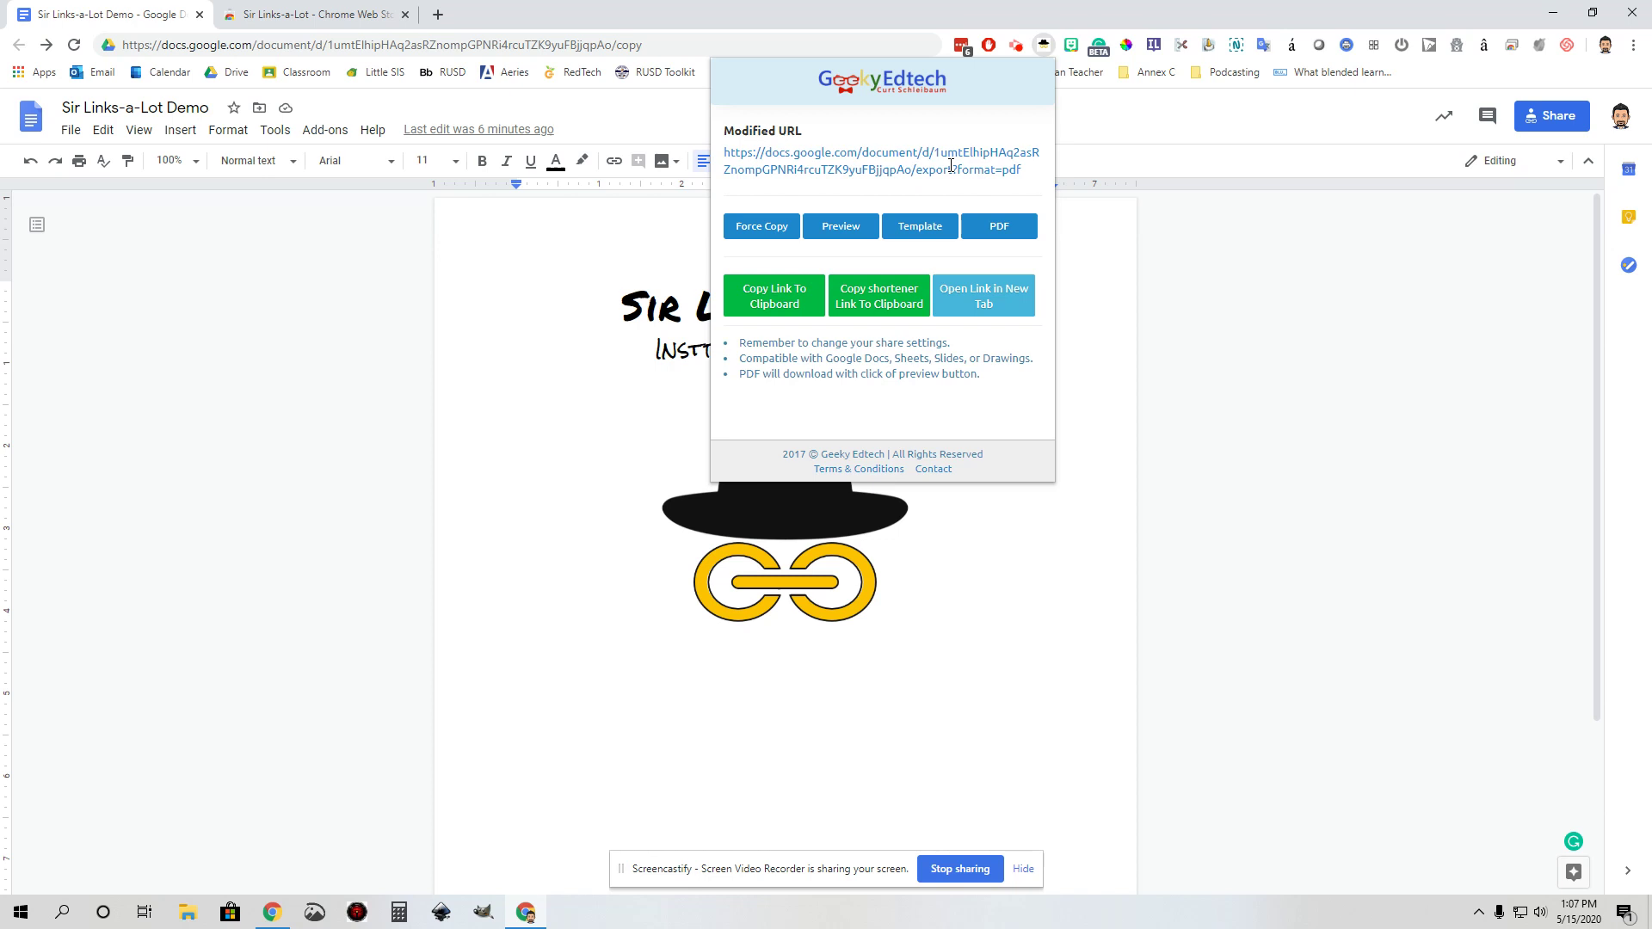
{"action": "left_click", "coordinate": [919, 235]}
{"action": "left_click", "coordinate": [767, 310]}
{"action": "left_click", "coordinate": [879, 312]}
- Select and then deselect the share-settings reminder text in the Sir Links-a-Lot popup
{"action": "left_click_drag", "start_coordinate": [739, 344], "coordinate": [966, 349]}
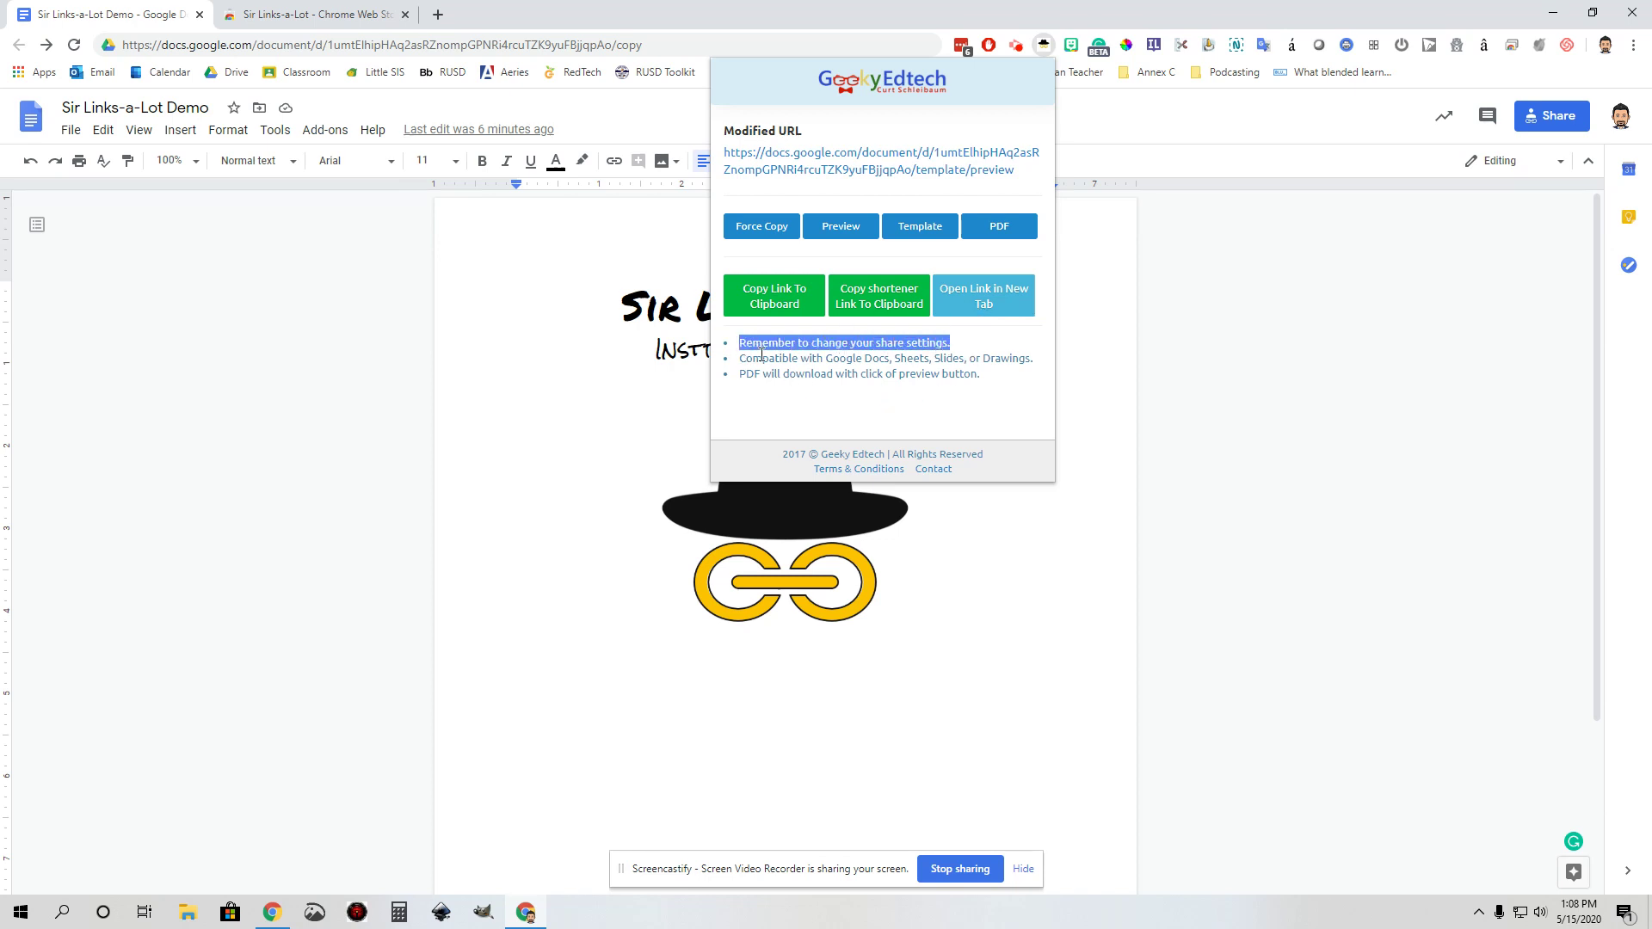
{"action": "left_click", "coordinate": [966, 353]}
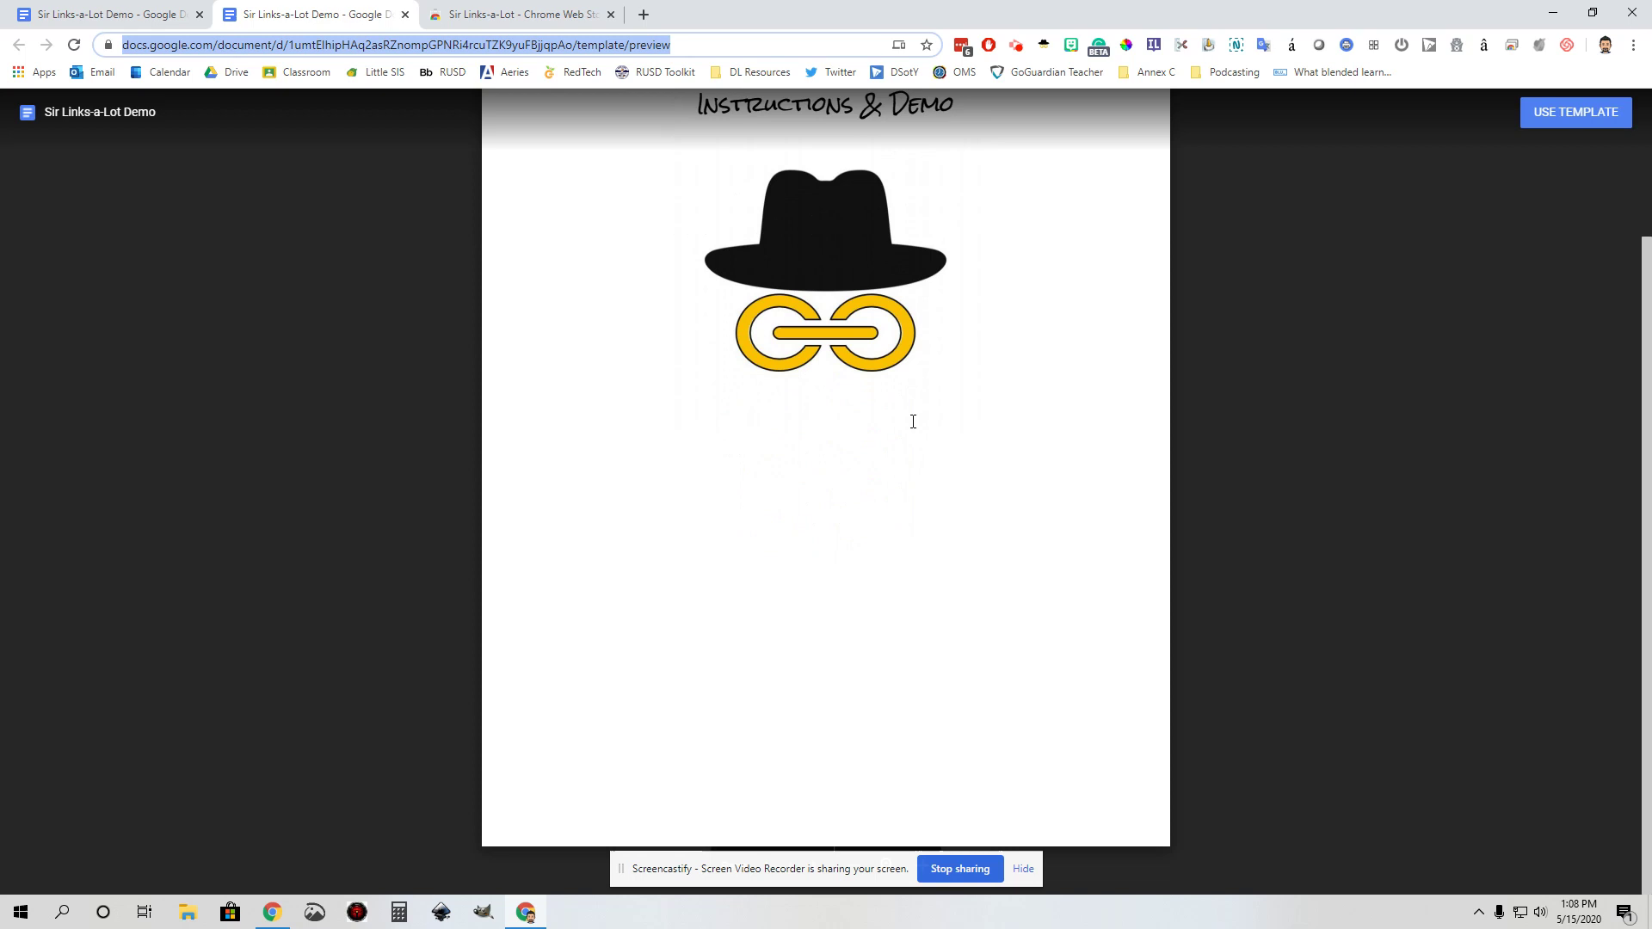
{"action": "scroll", "coordinate": [911, 420], "scroll_direction": "up", "scroll_amount": 2}
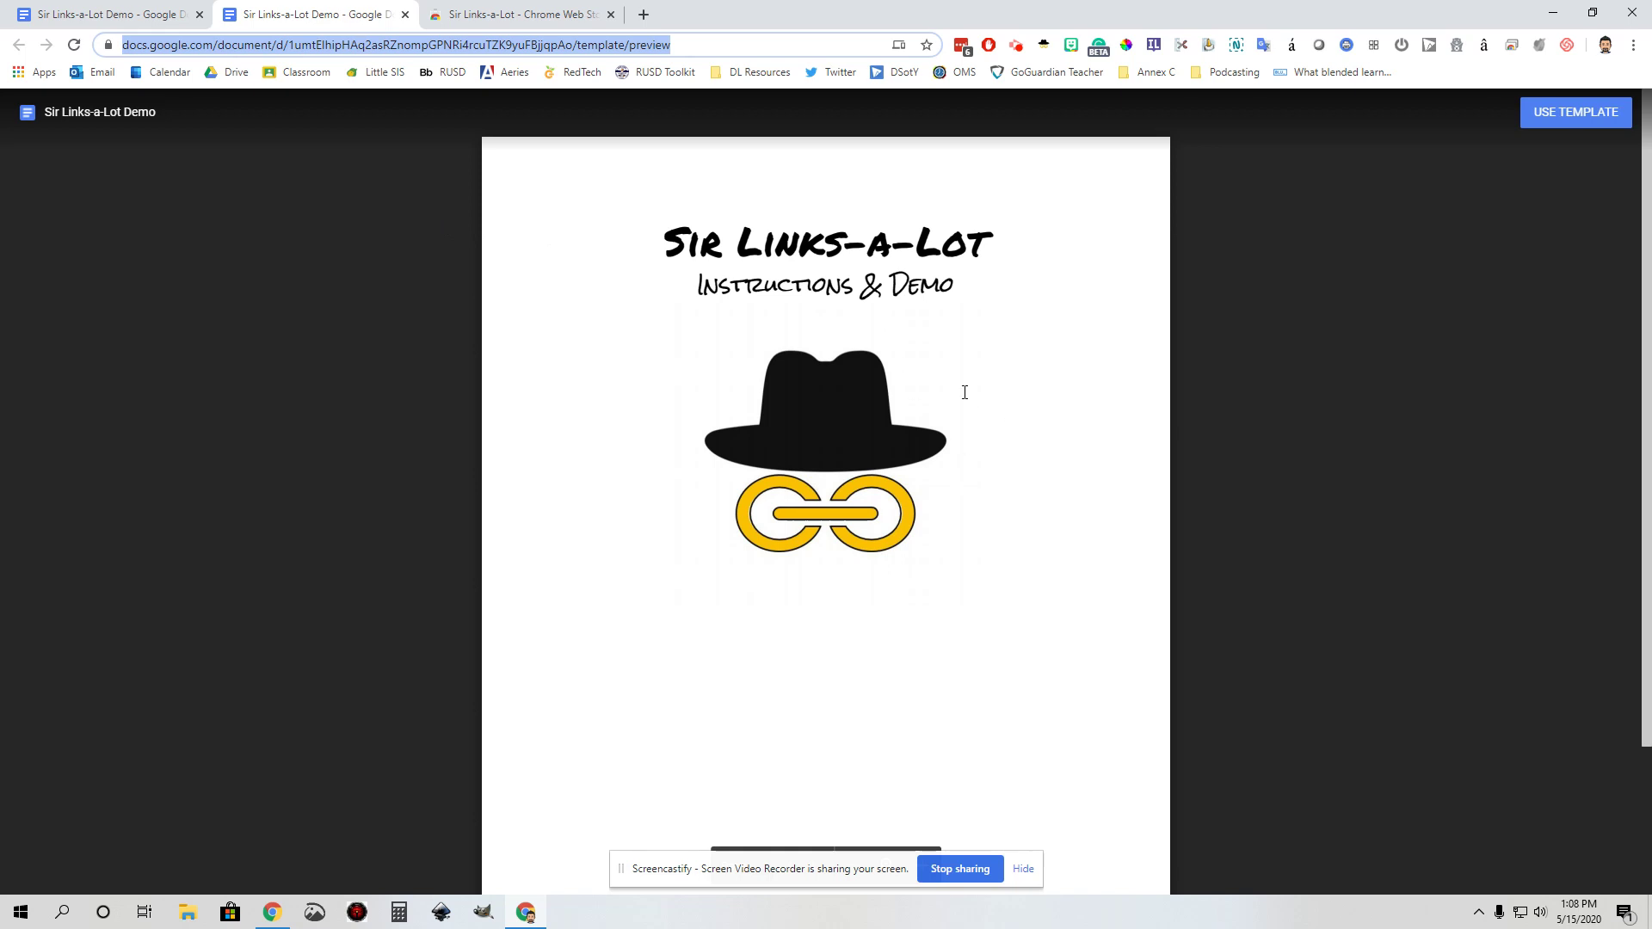
{"action": "scroll", "coordinate": [965, 392], "scroll_direction": "down", "scroll_amount": 2}
{"action": "scroll", "coordinate": [963, 389], "scroll_direction": "up", "scroll_amount": 2}
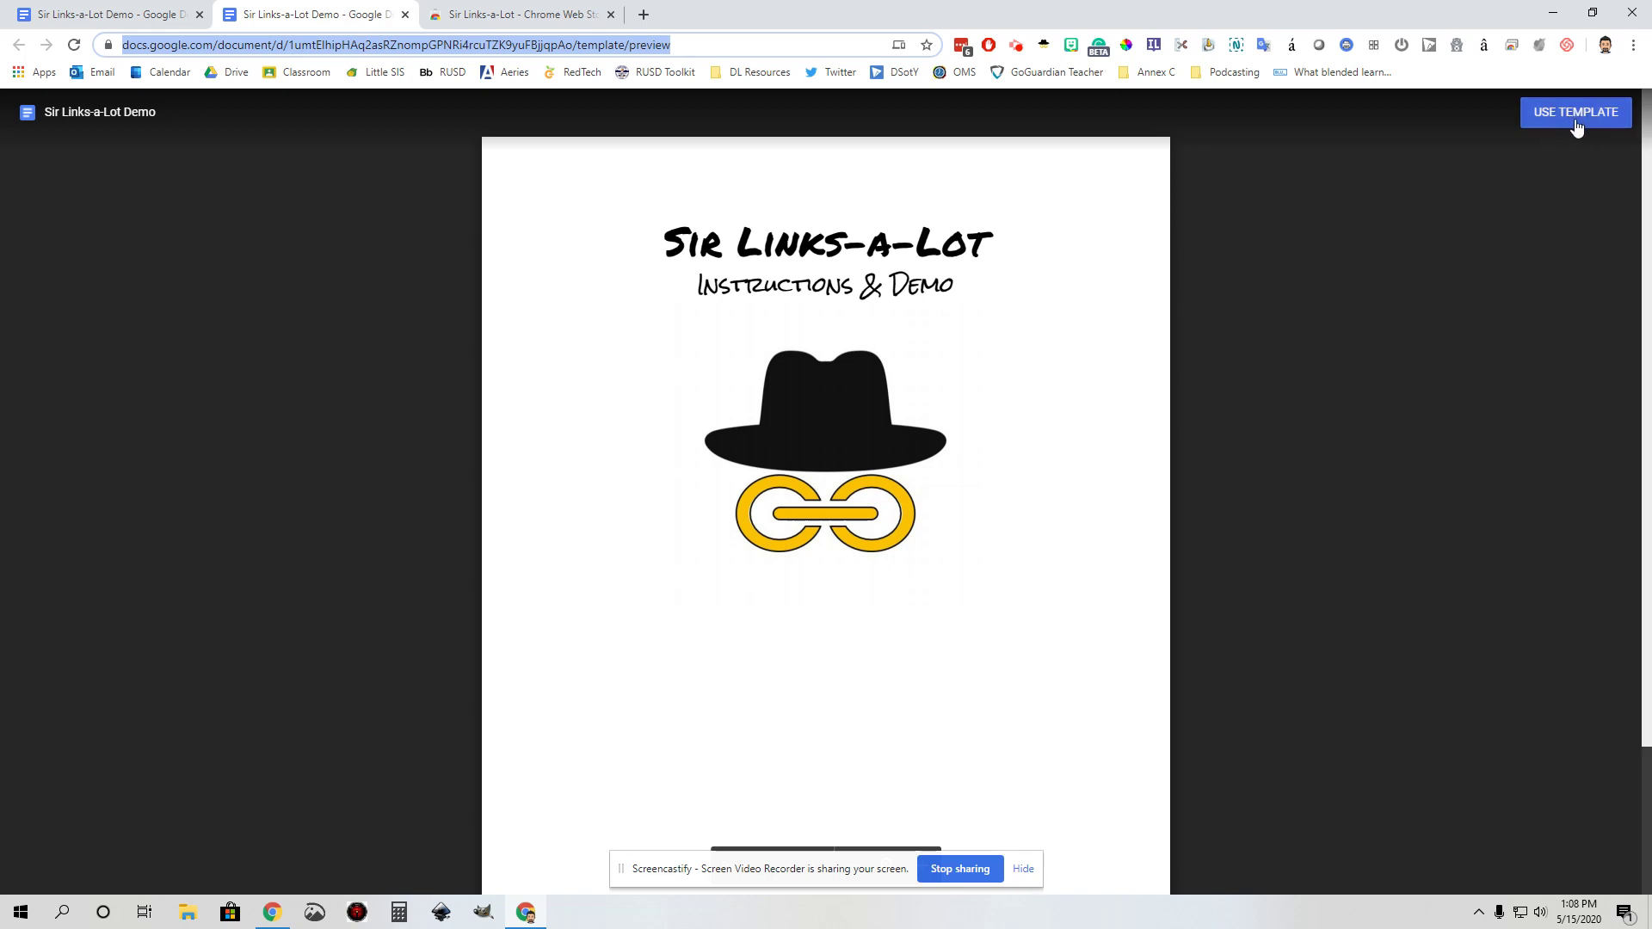
- Go back to the first document tab and reopen the Sir Links-a-Lot popup
{"action": "left_click", "coordinate": [105, 16]}
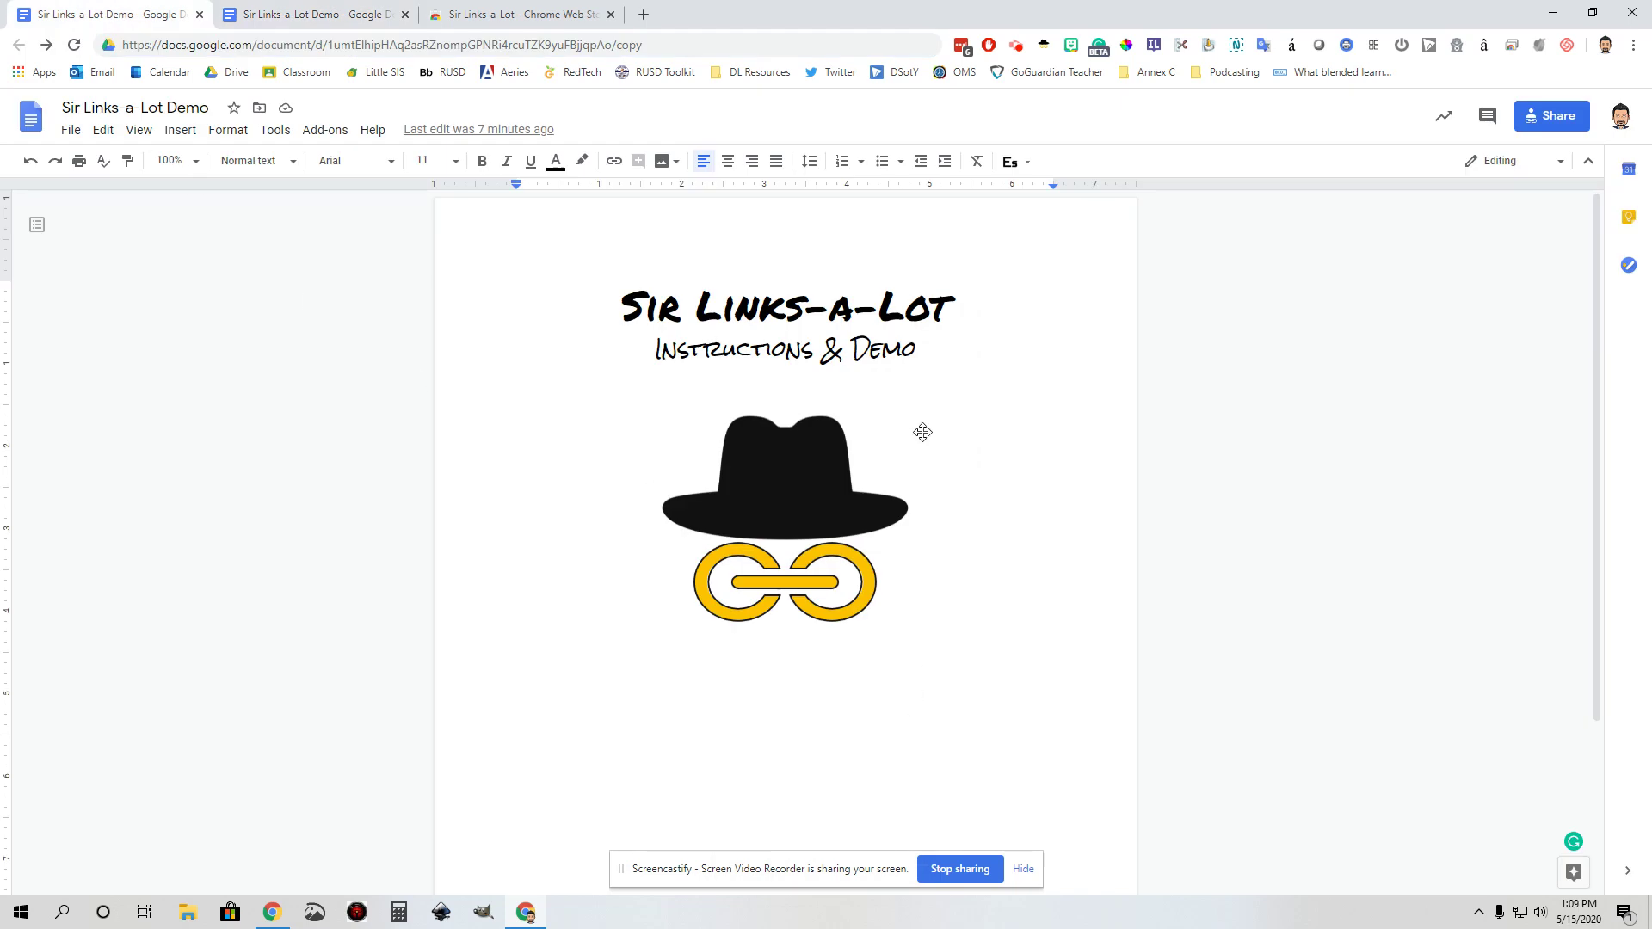
{"action": "left_click", "coordinate": [1046, 47]}
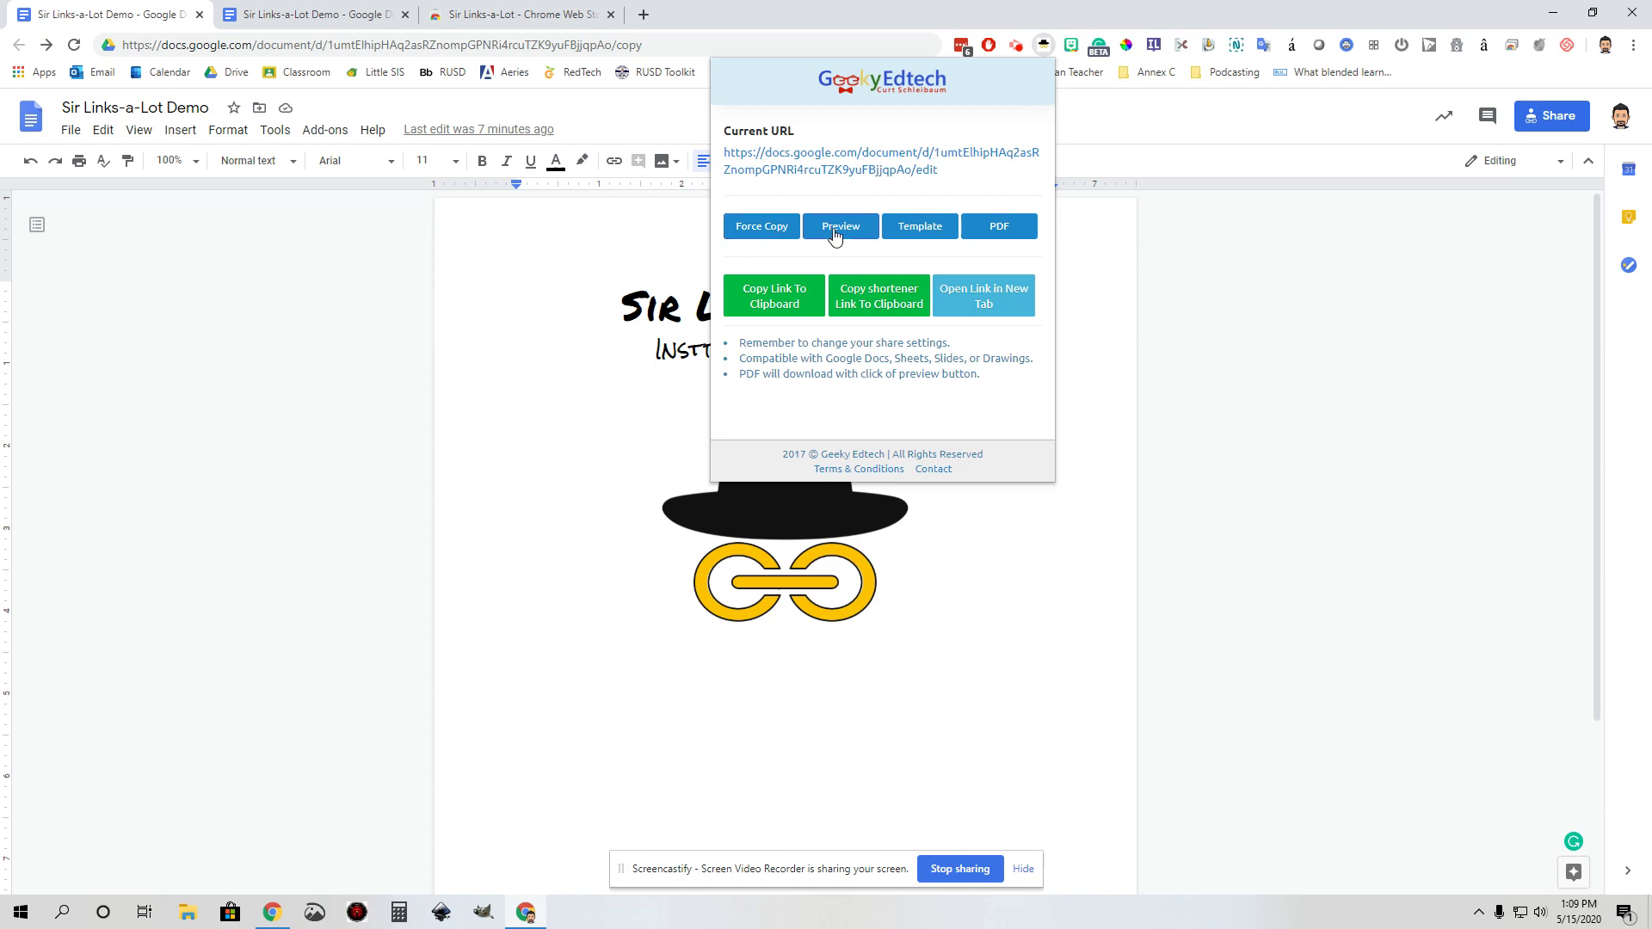